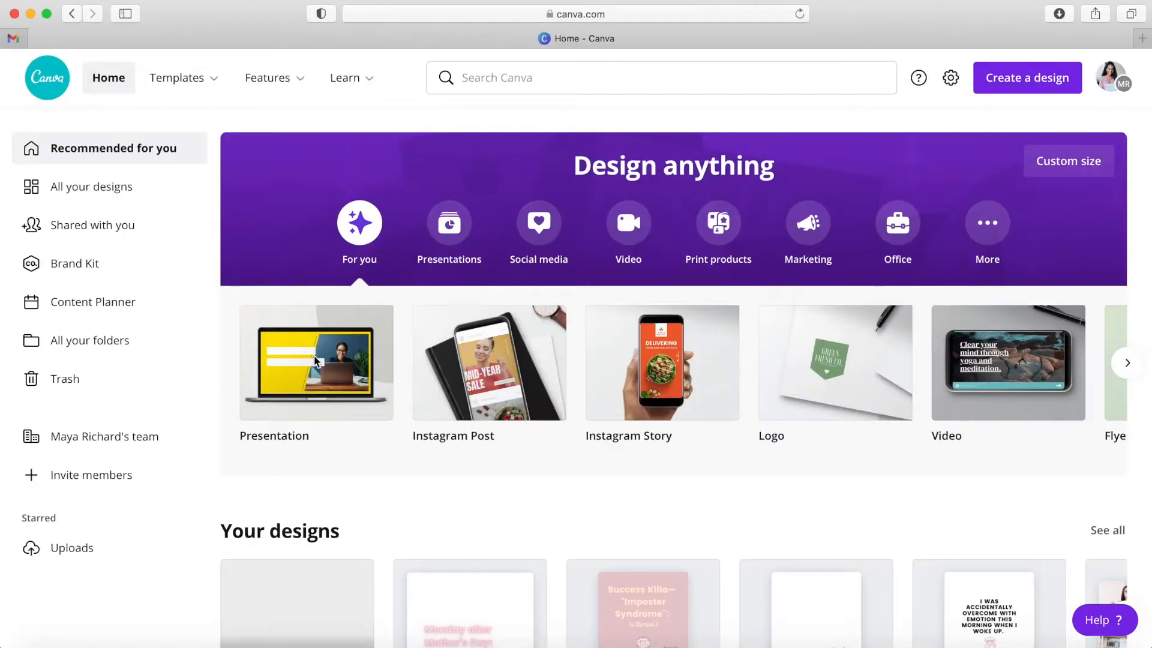
- Create a new presentation and apply the English Lesson title page from the Your Brand Style templates
left_click(316, 360)
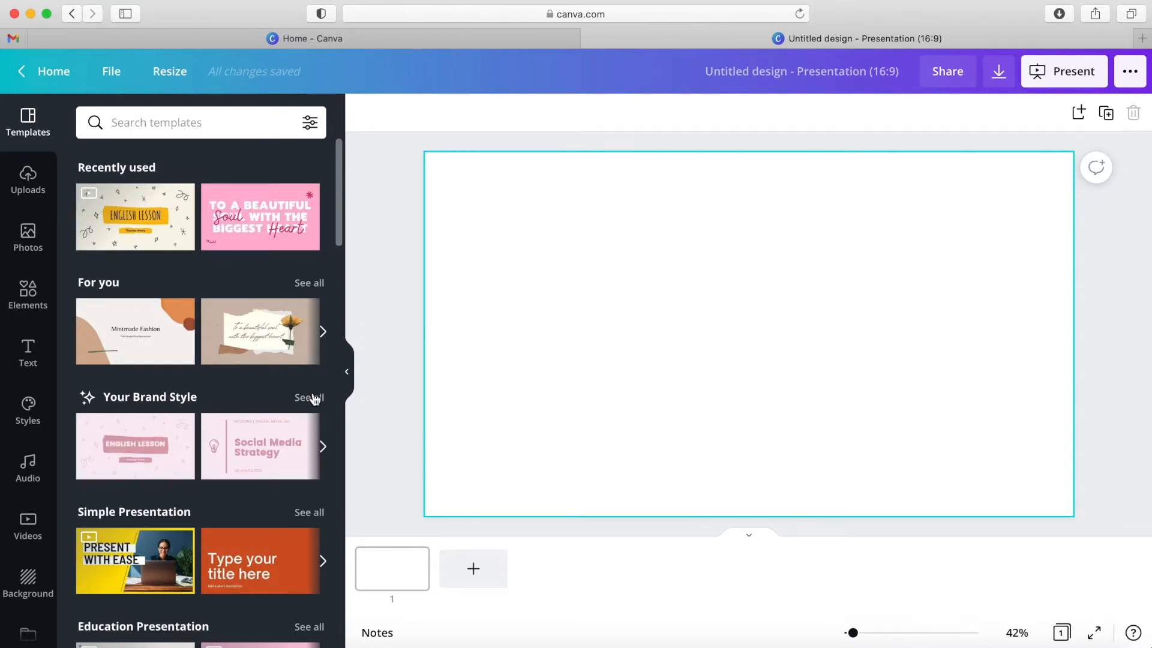
left_click(316, 400)
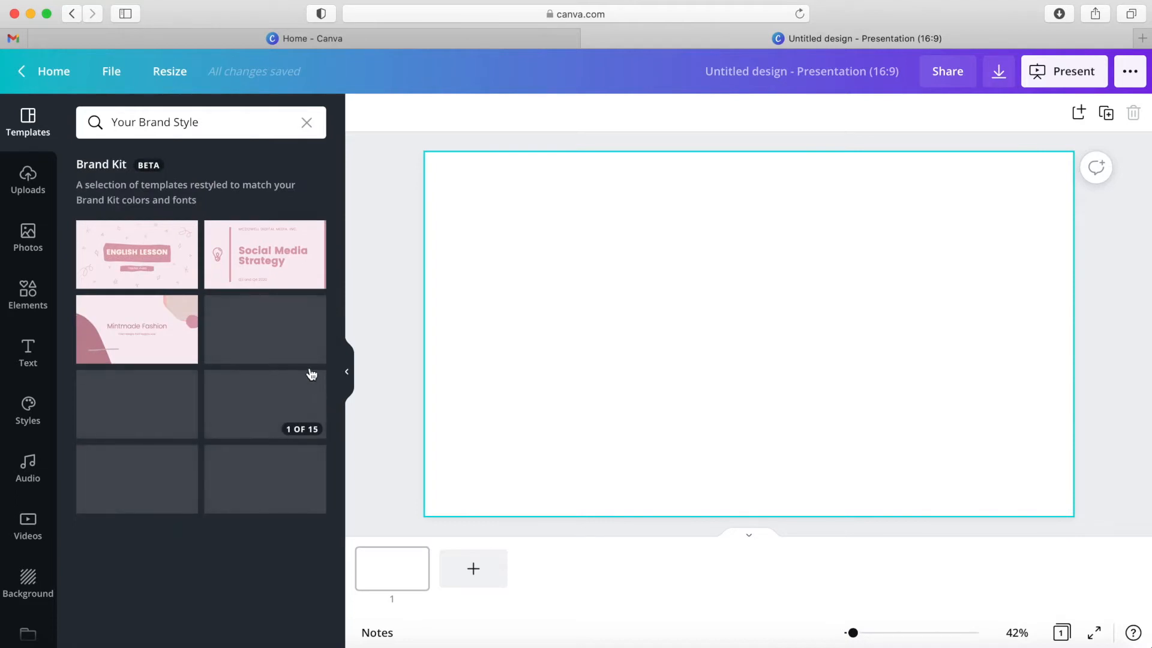
left_click(142, 252)
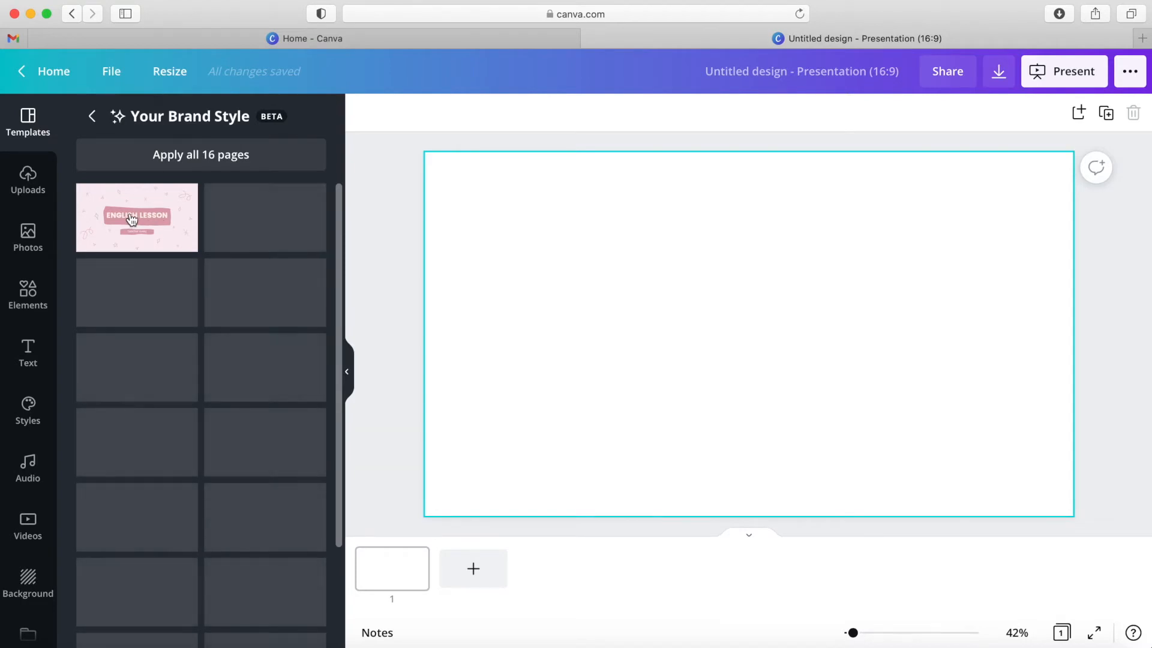
left_click(132, 219)
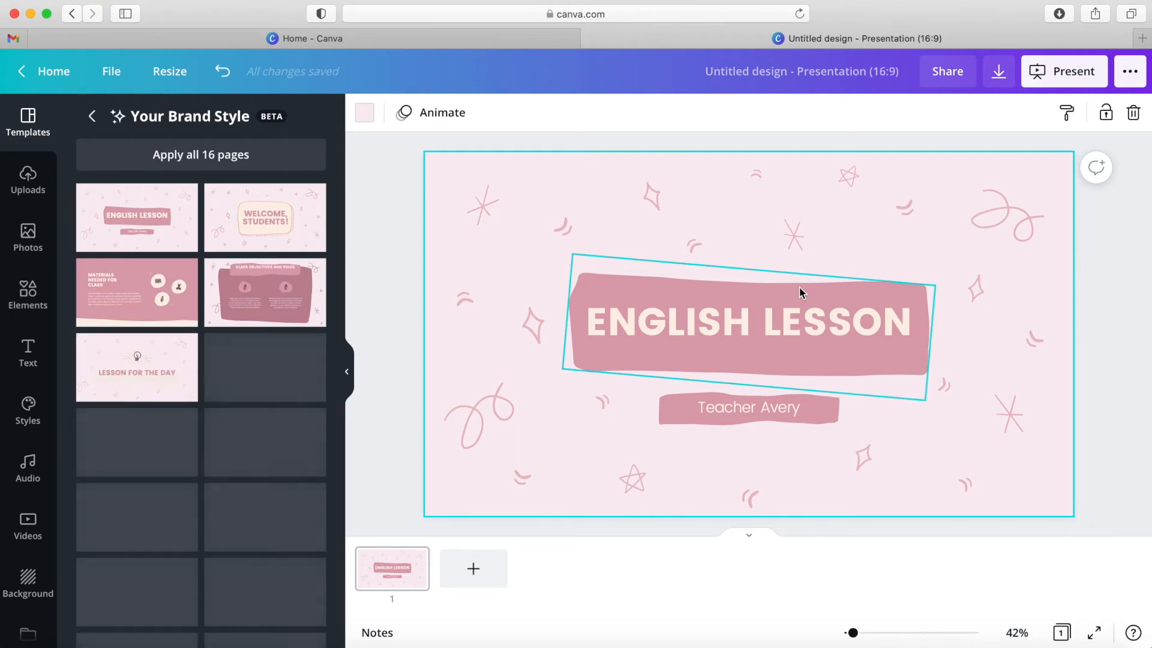
- Delete the "ENGLISH LESSON" title, the teacher name and the pink brush shapes behind both, leaving only the doodle background
left_click(796, 317)
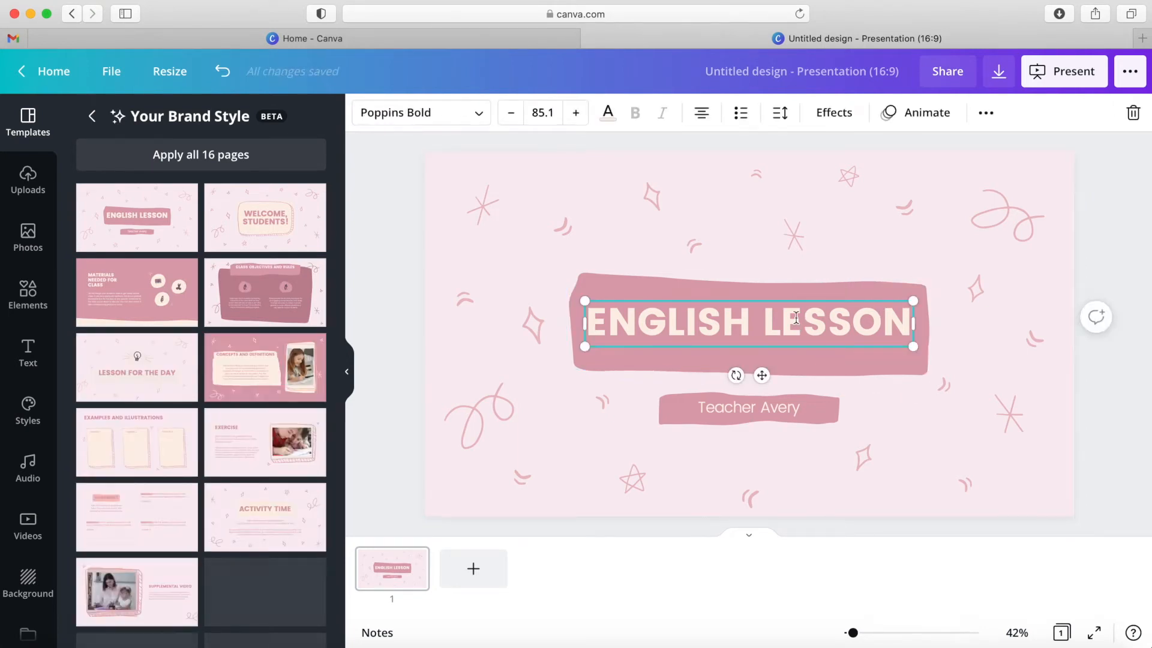
key("Delete")
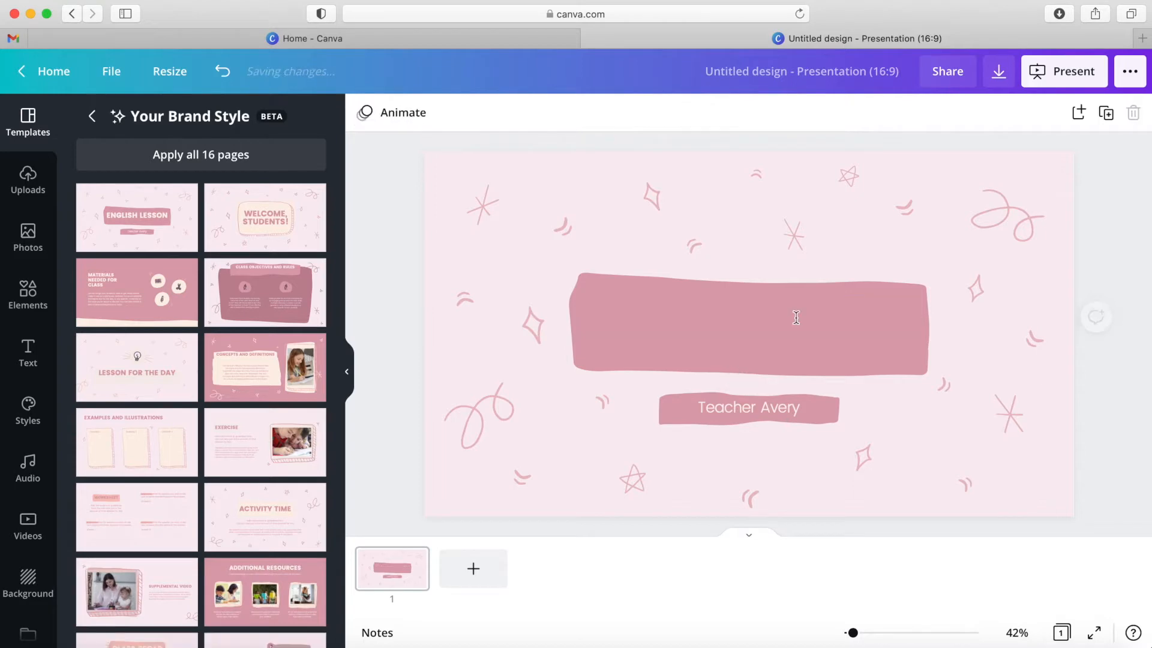
left_click(795, 319)
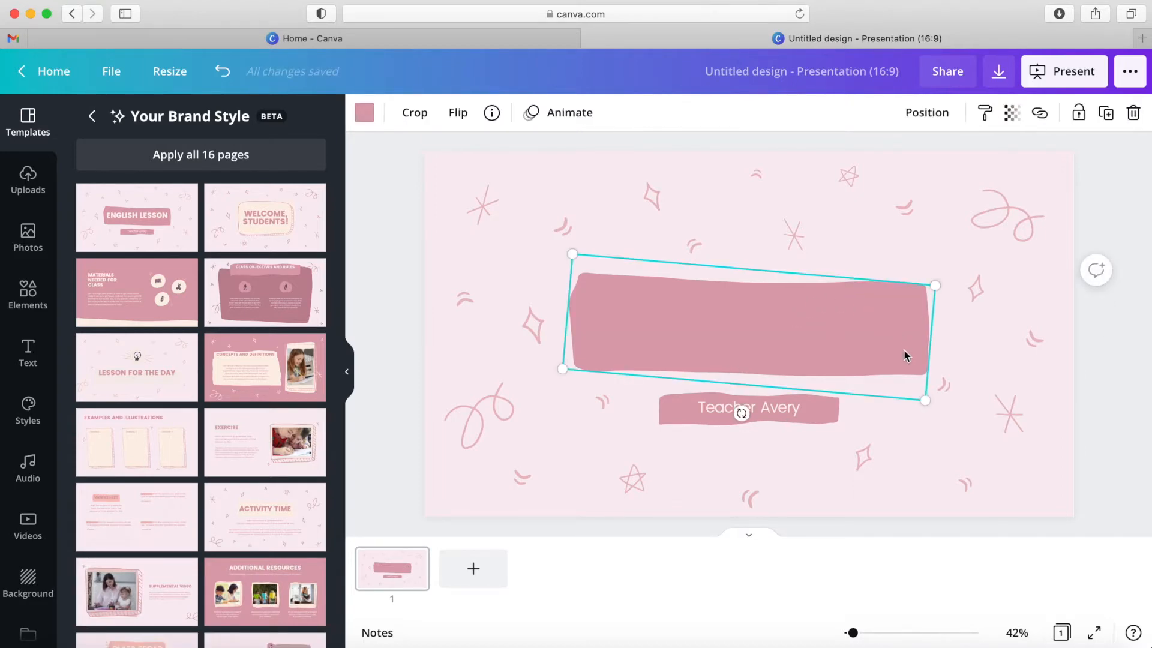
key("Delete")
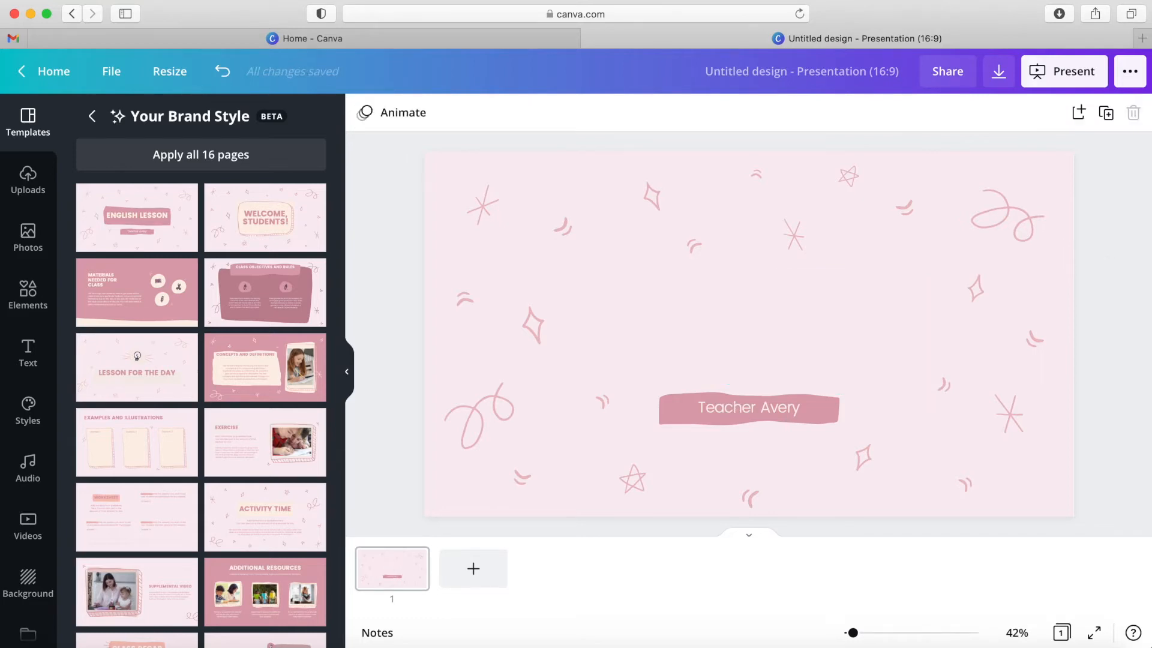
left_click(794, 411)
key("Delete")
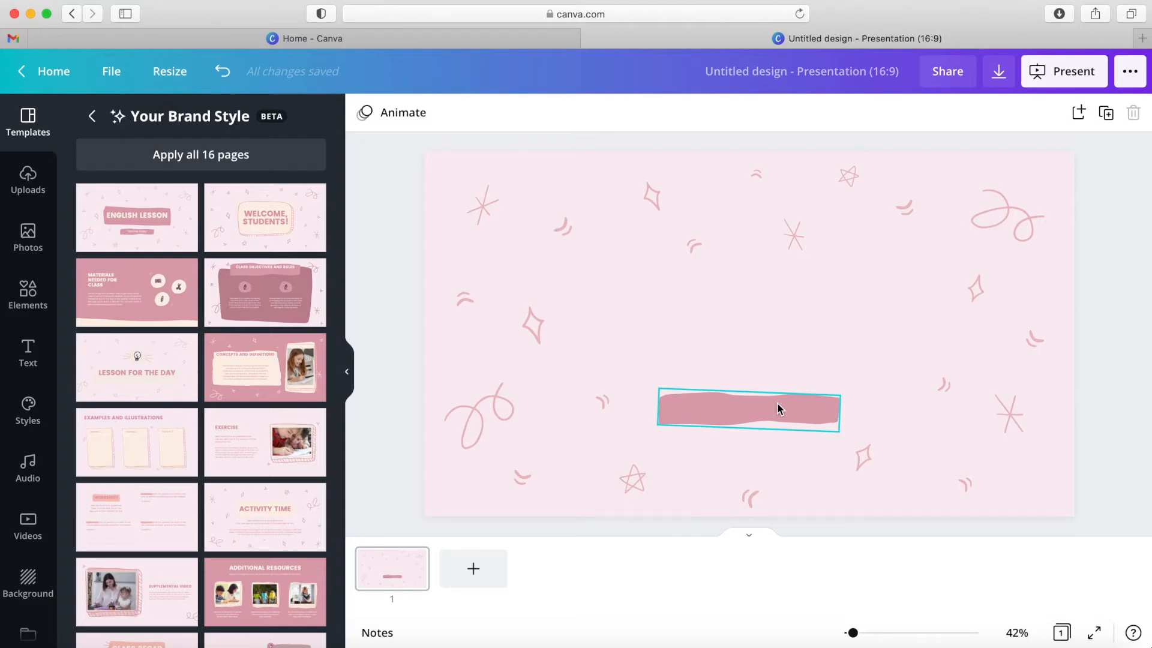
left_click(778, 410)
key("Delete")
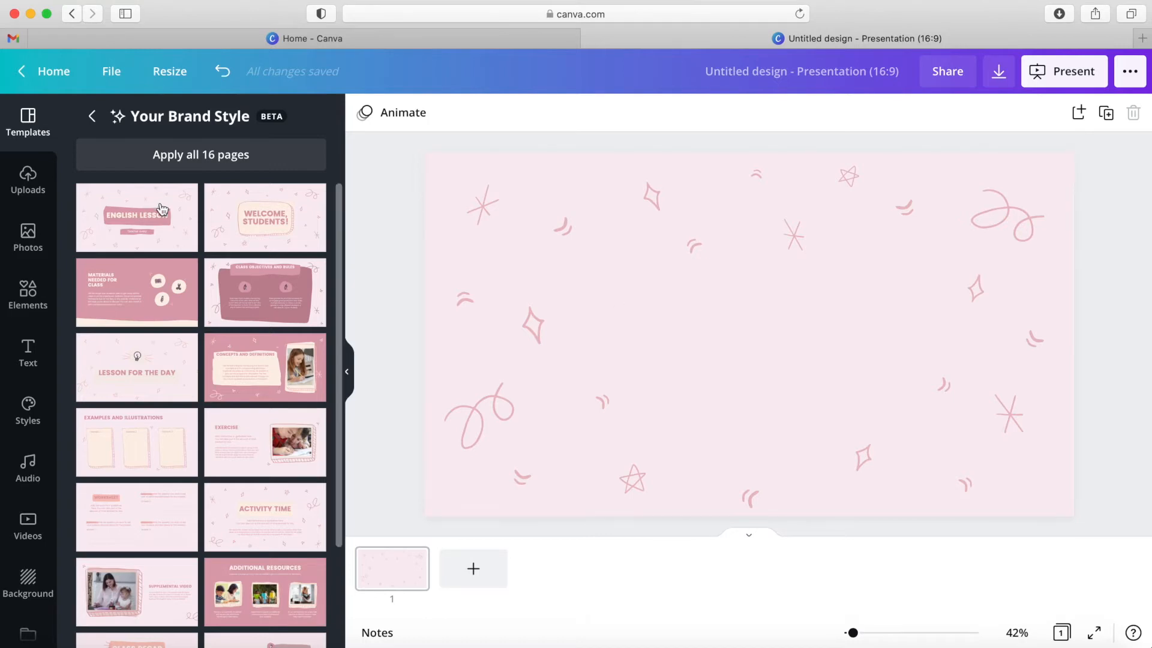
- Search the elements for "circle", add the circular photo frame, shrink it and place it in the page's lower-right area
left_click(28, 297)
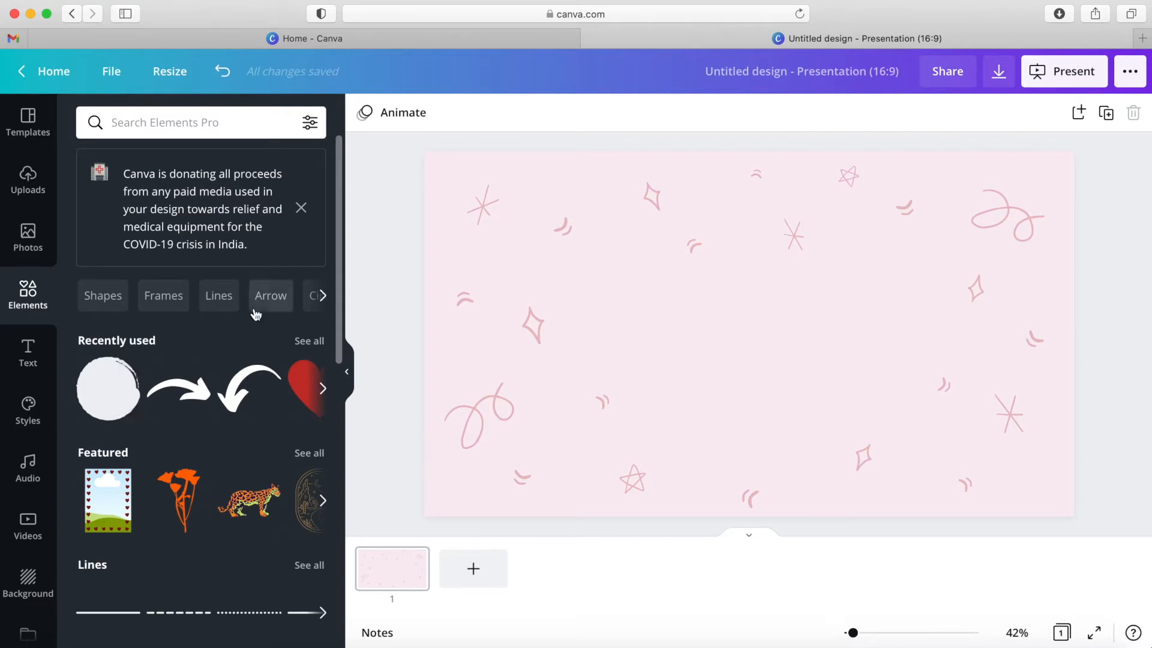
left_click(234, 121)
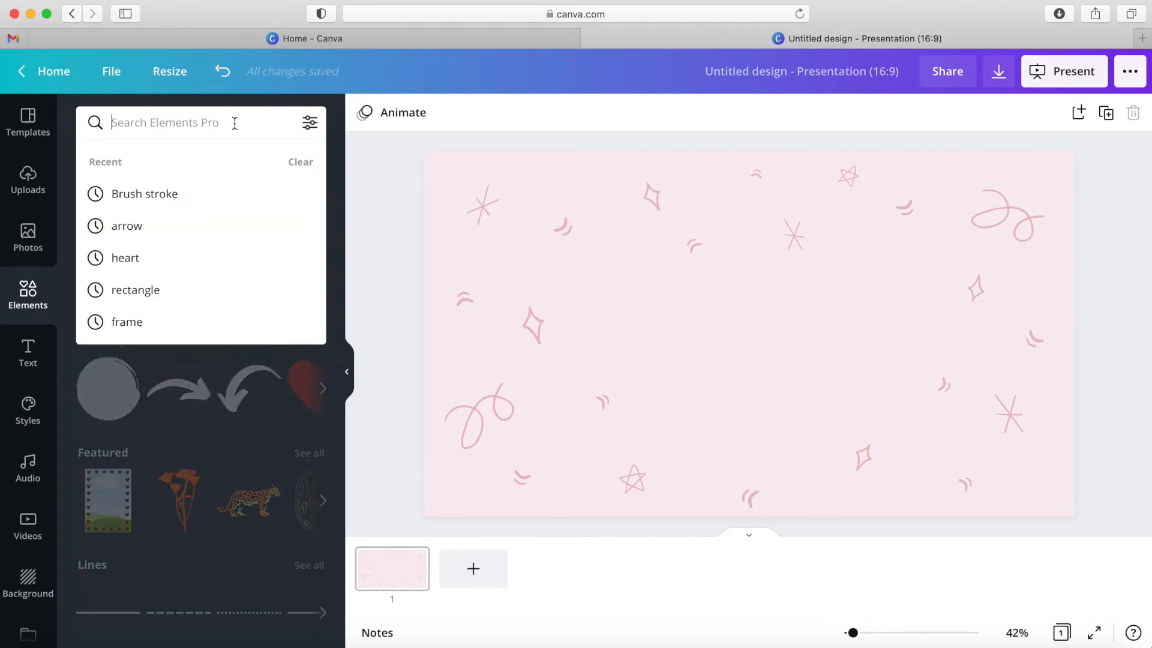
type("circle")
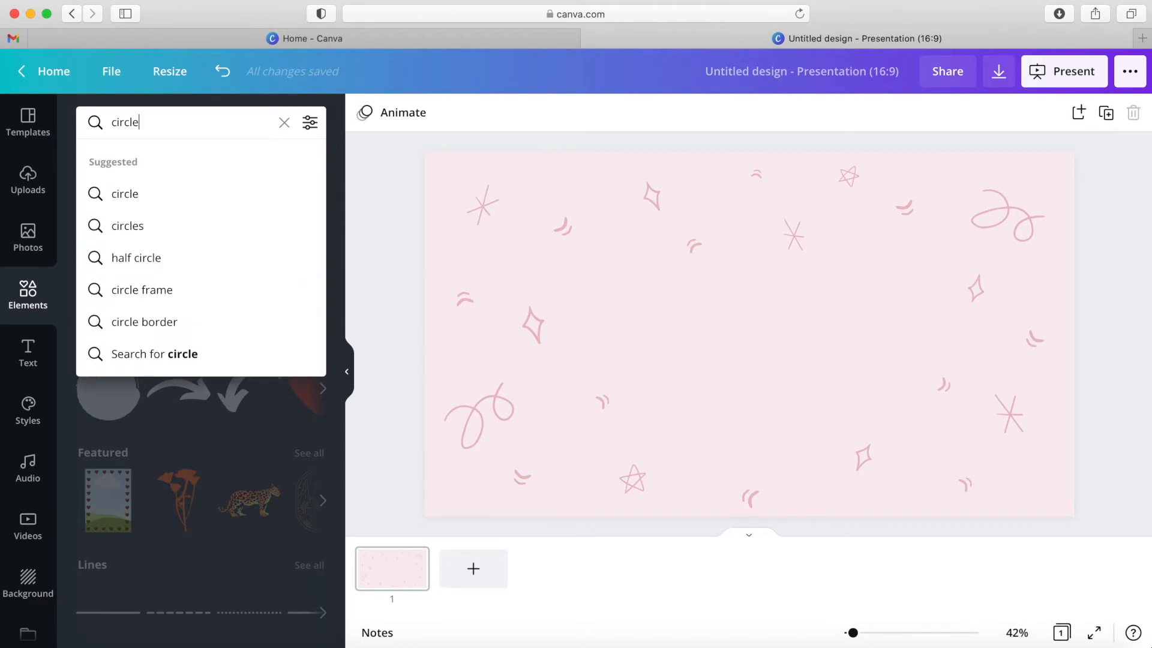
key("Return")
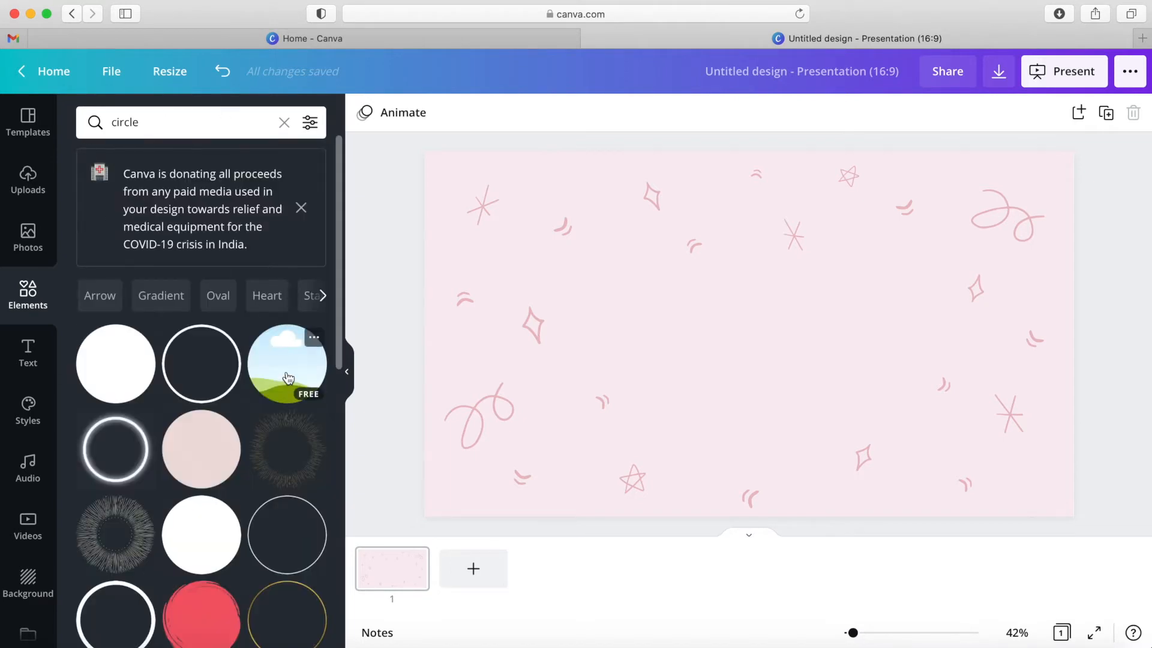
left_click_drag(288, 376, 860, 216)
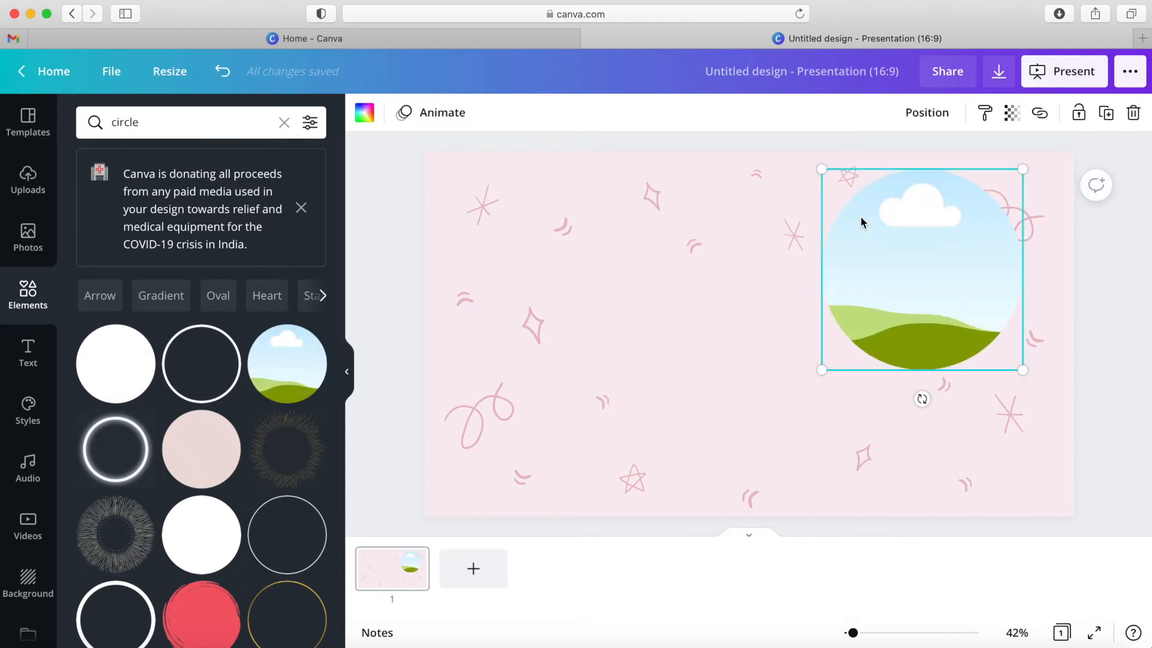
left_click_drag(1020, 166, 917, 270)
left_click_drag(921, 367, 952, 389)
left_click_drag(868, 340, 911, 427)
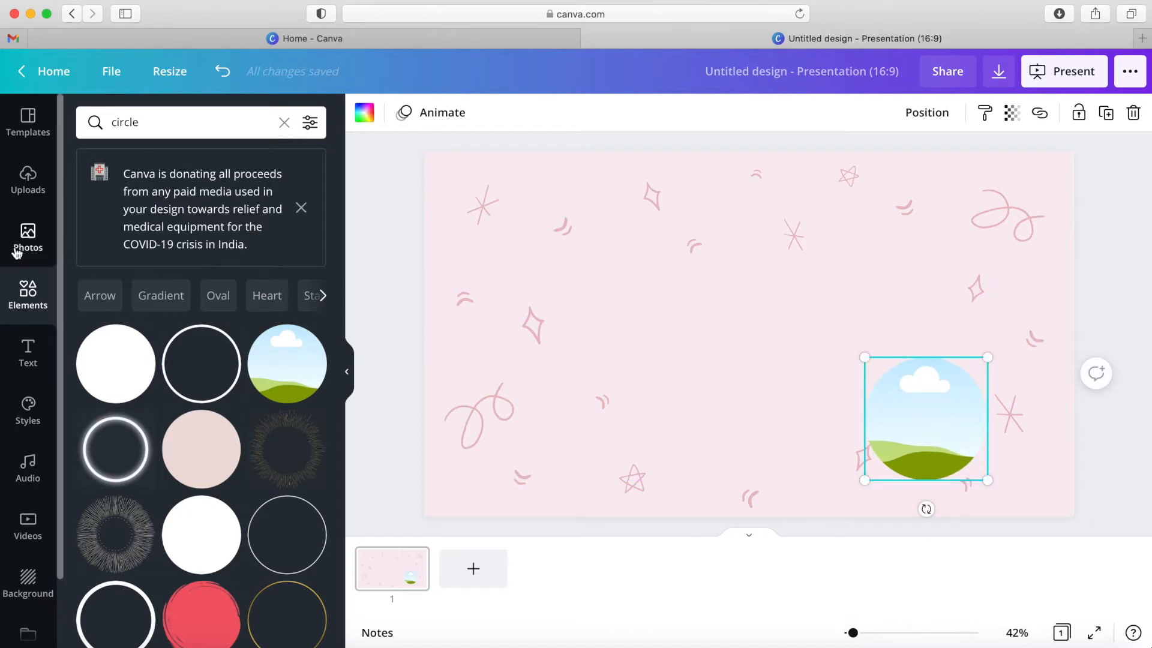
- Fill the circular frame with the uploaded portrait of the woman holding a pink box
left_click(21, 191)
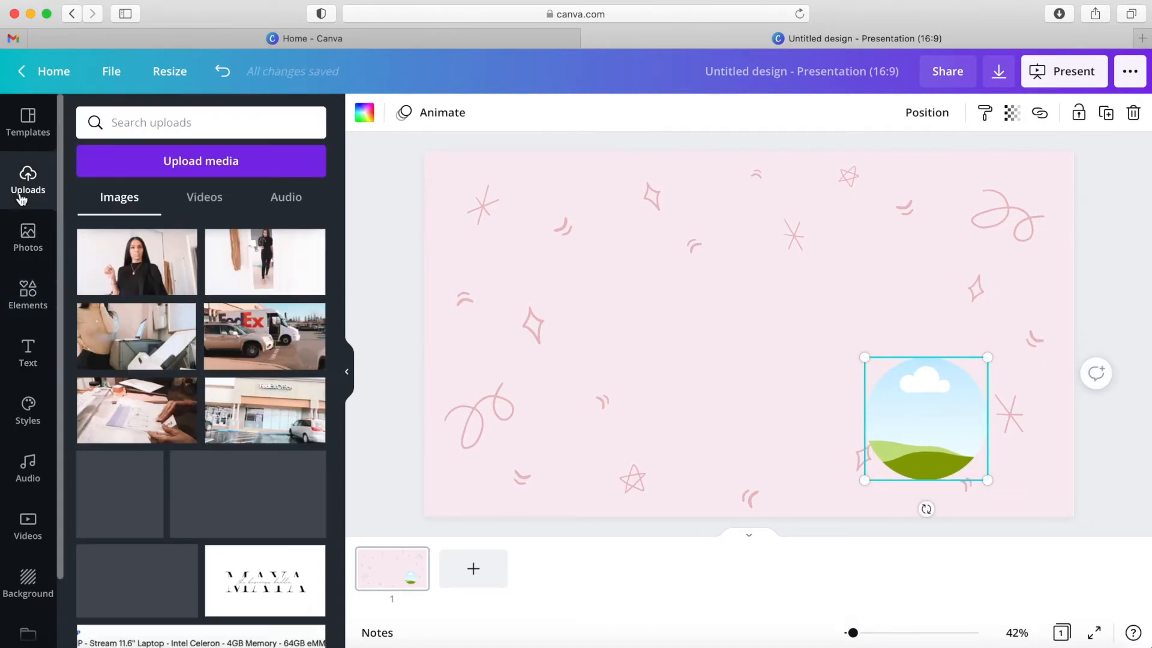
scroll(240, 400, "down", 15)
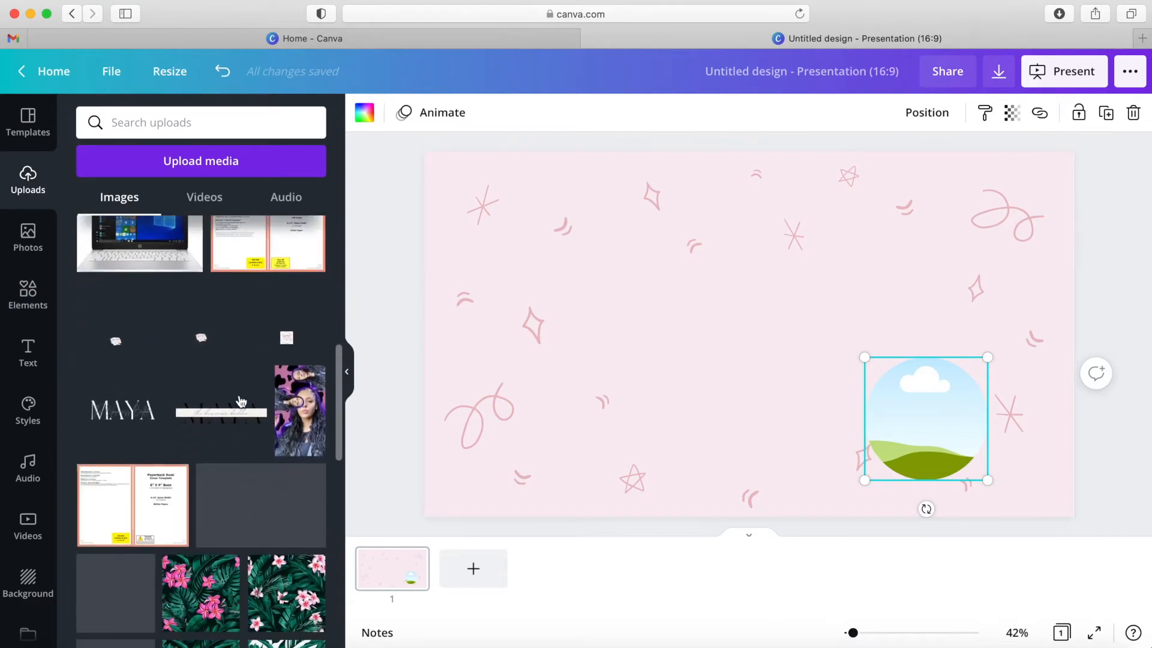
scroll(241, 401, "down", 10)
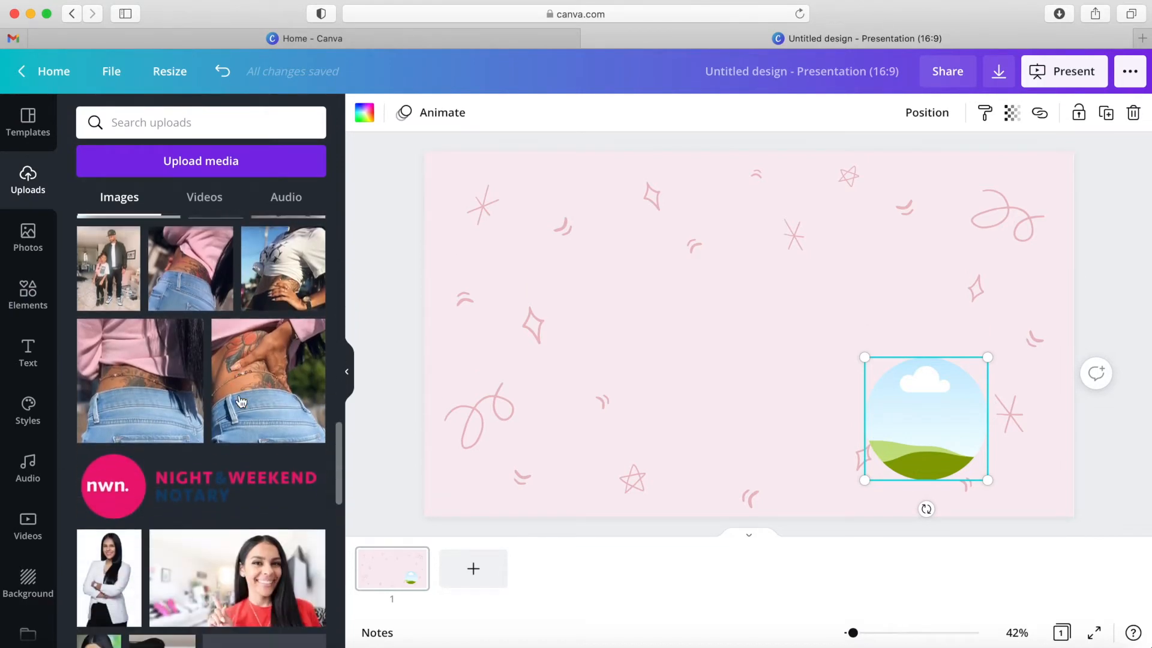
scroll(240, 401, "down", 10)
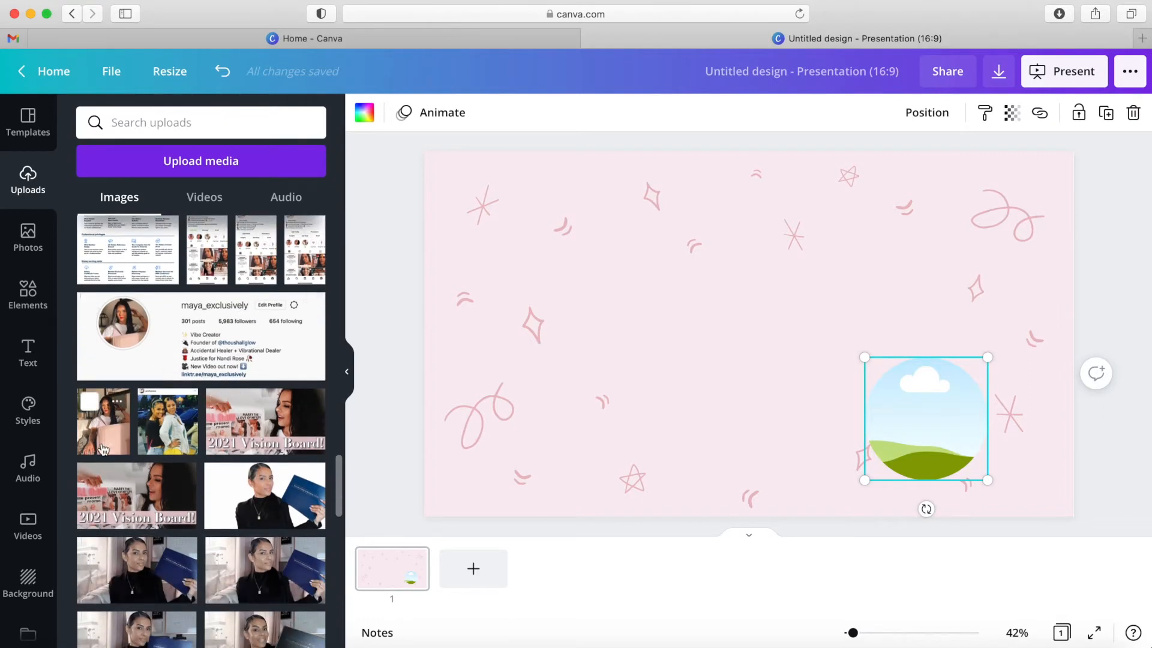
left_click_drag(104, 449, 916, 390)
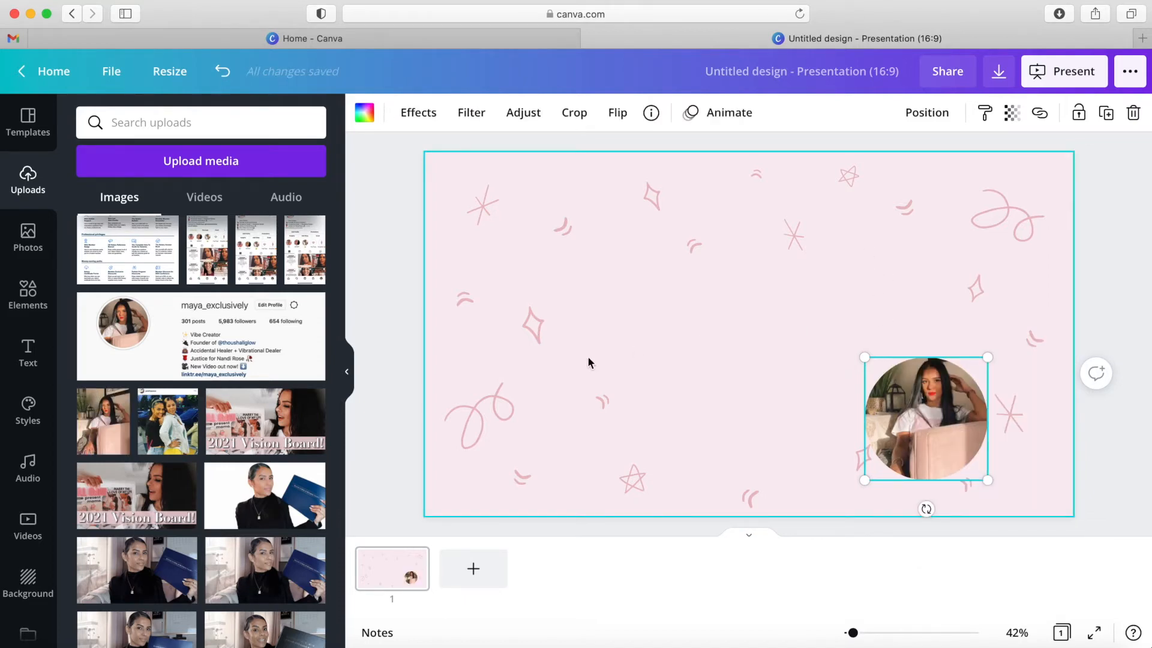
- Add a heading reading "Subscribe!" and place it just below the circular photo
left_click(28, 353)
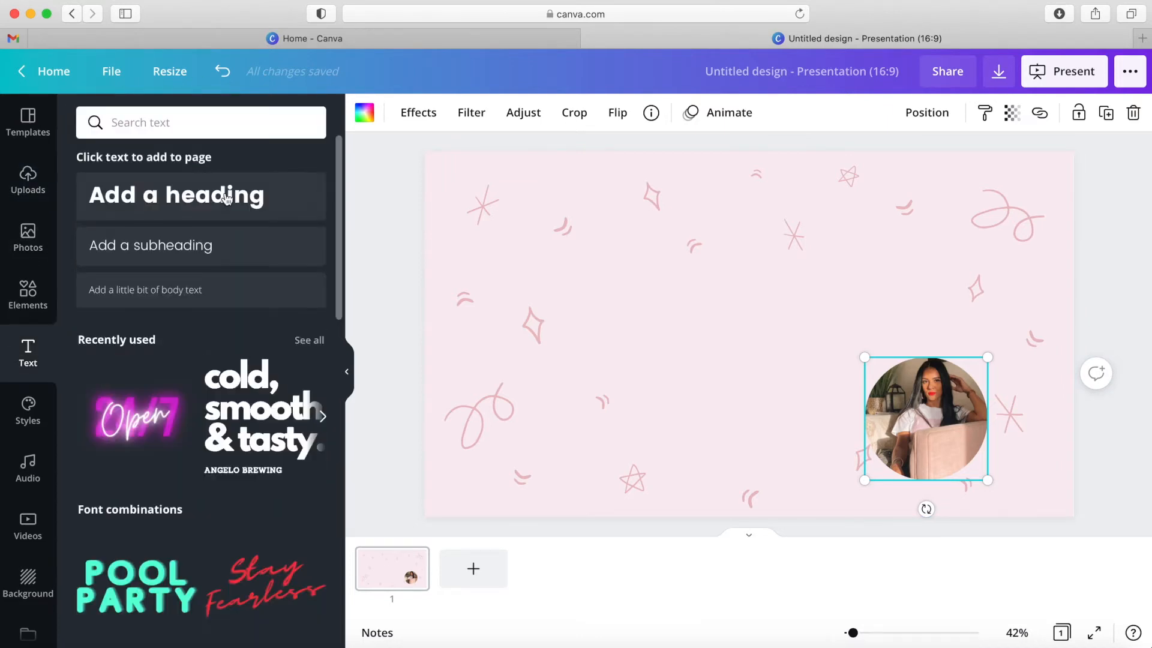
left_click(222, 198)
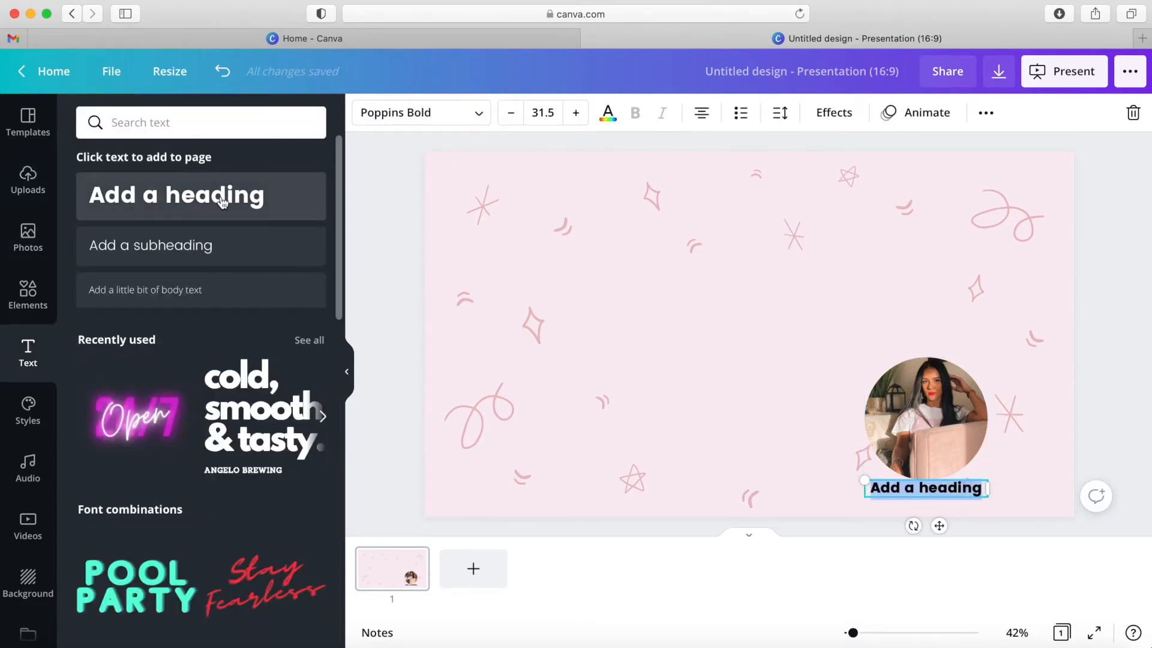
type("Sub")
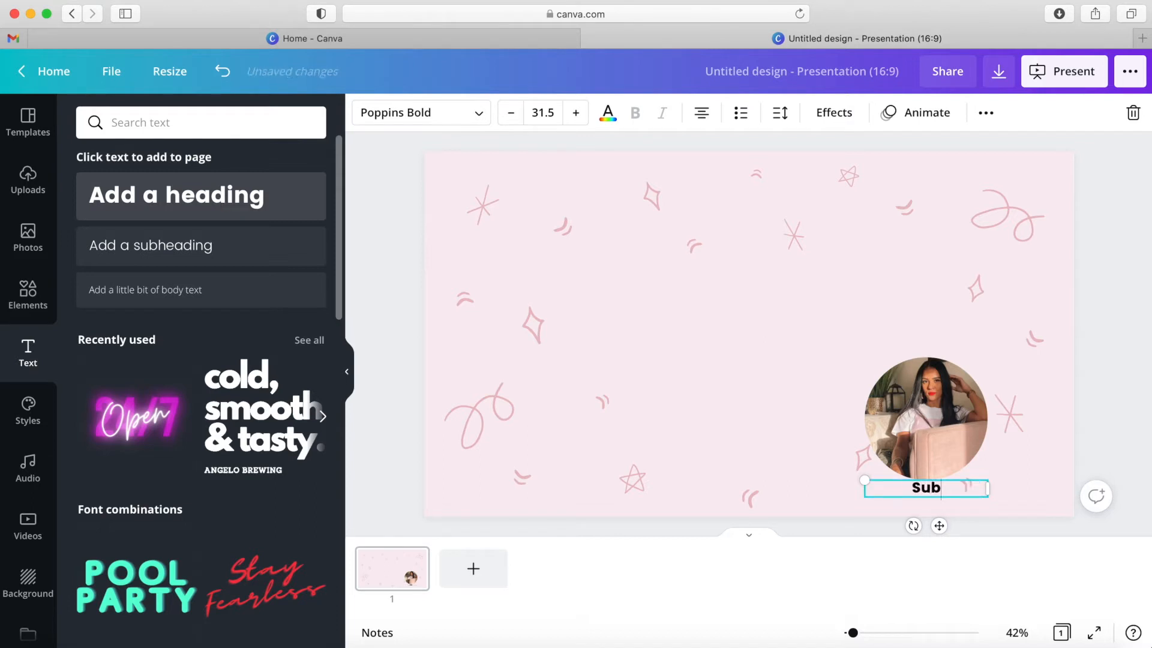
type("scribe")
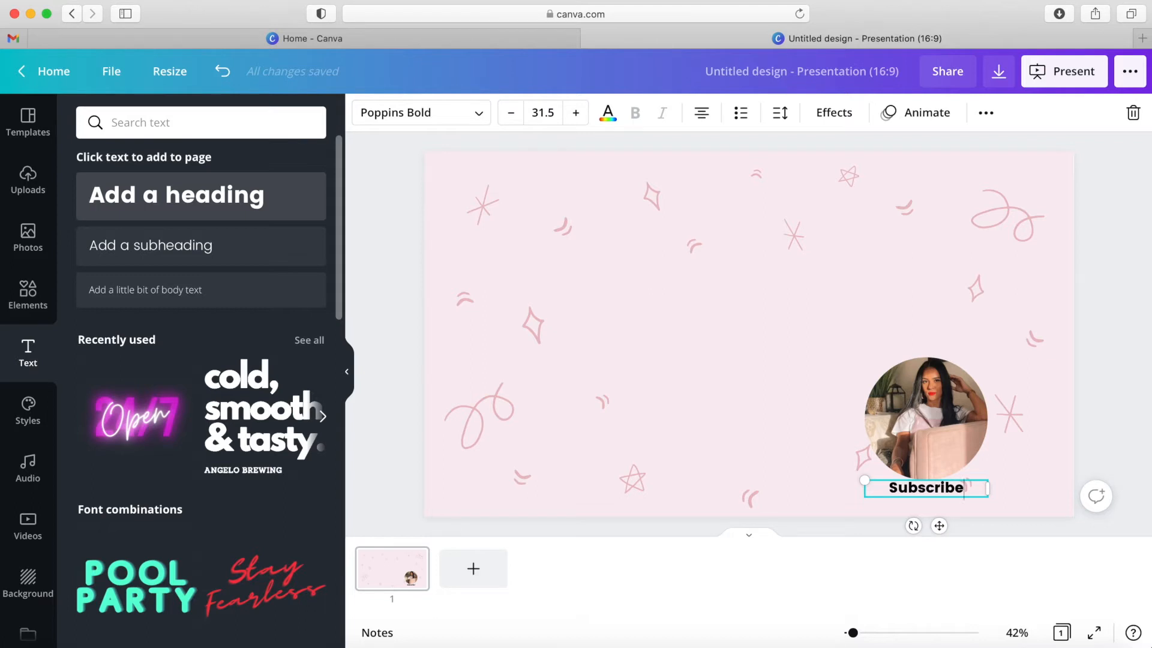
type("!")
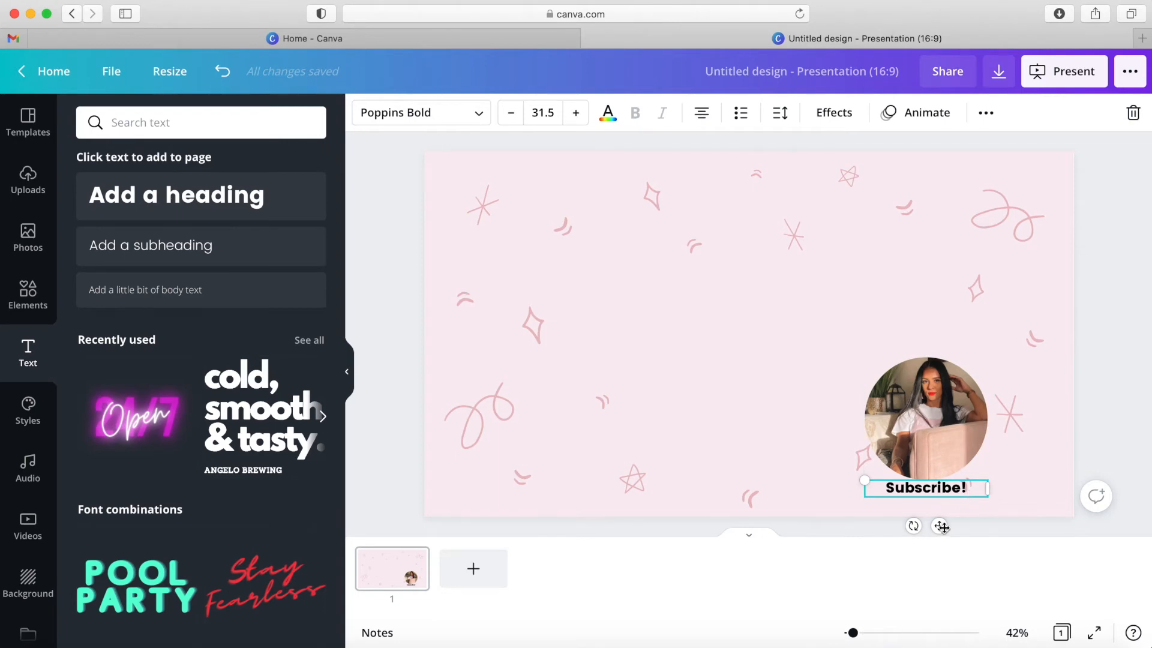
left_click_drag(942, 526, 948, 531)
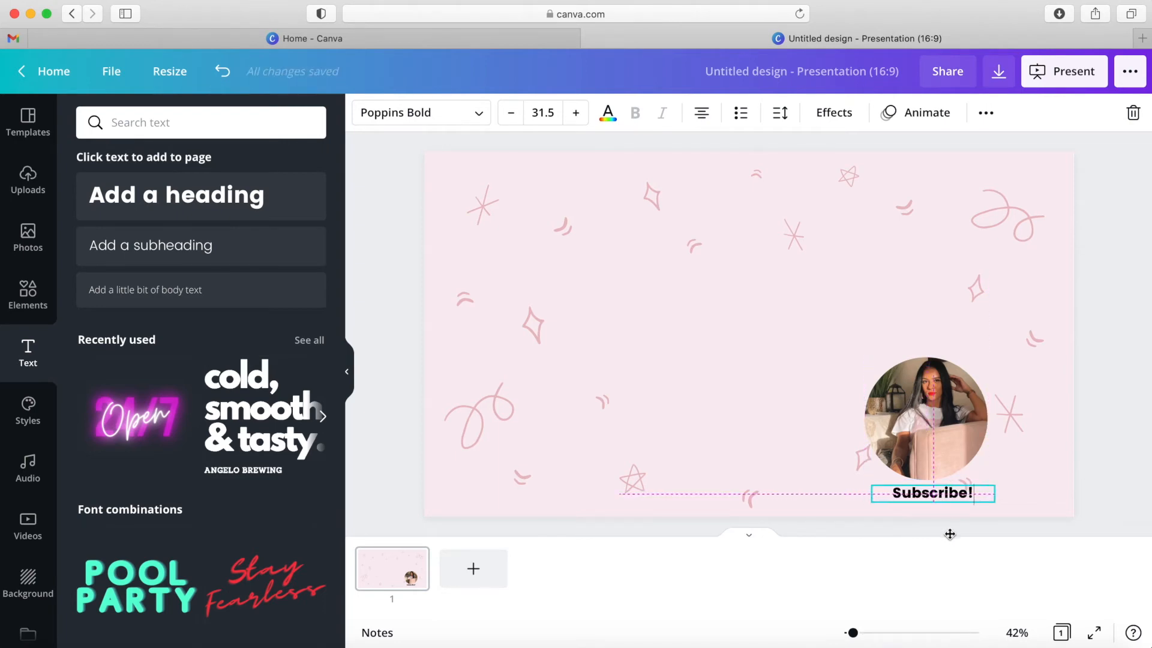
- Colour the "Subscribe!" text with the third pink of the TSG palette and apply the Neon effect
double_click(964, 489)
left_click(608, 113)
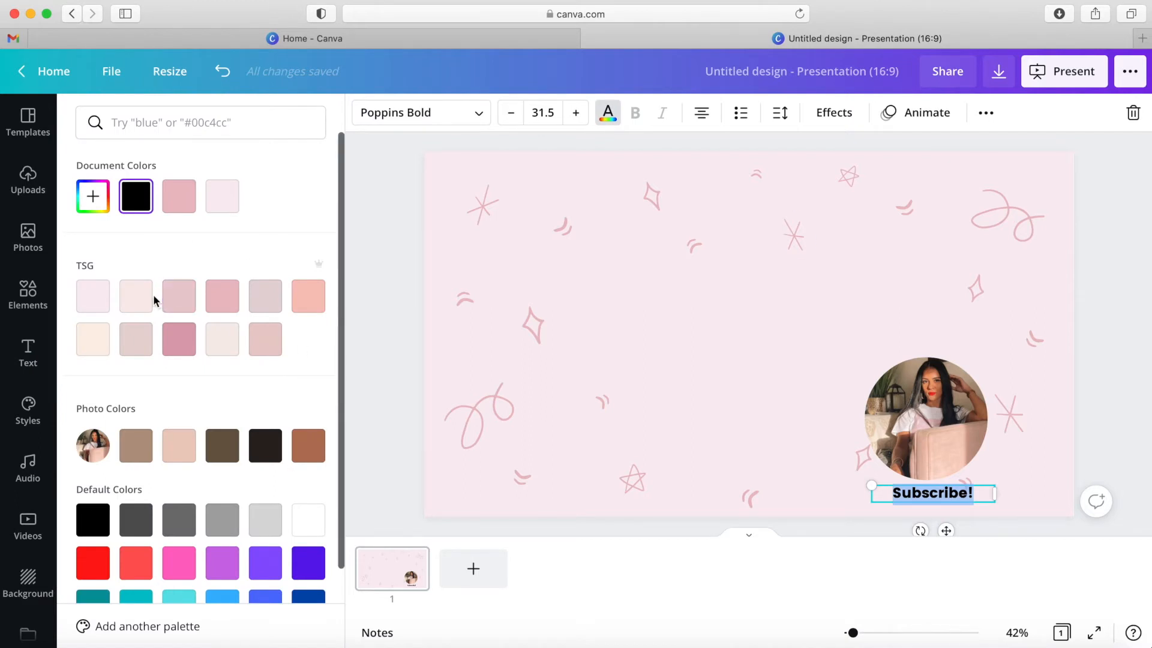
left_click(197, 308)
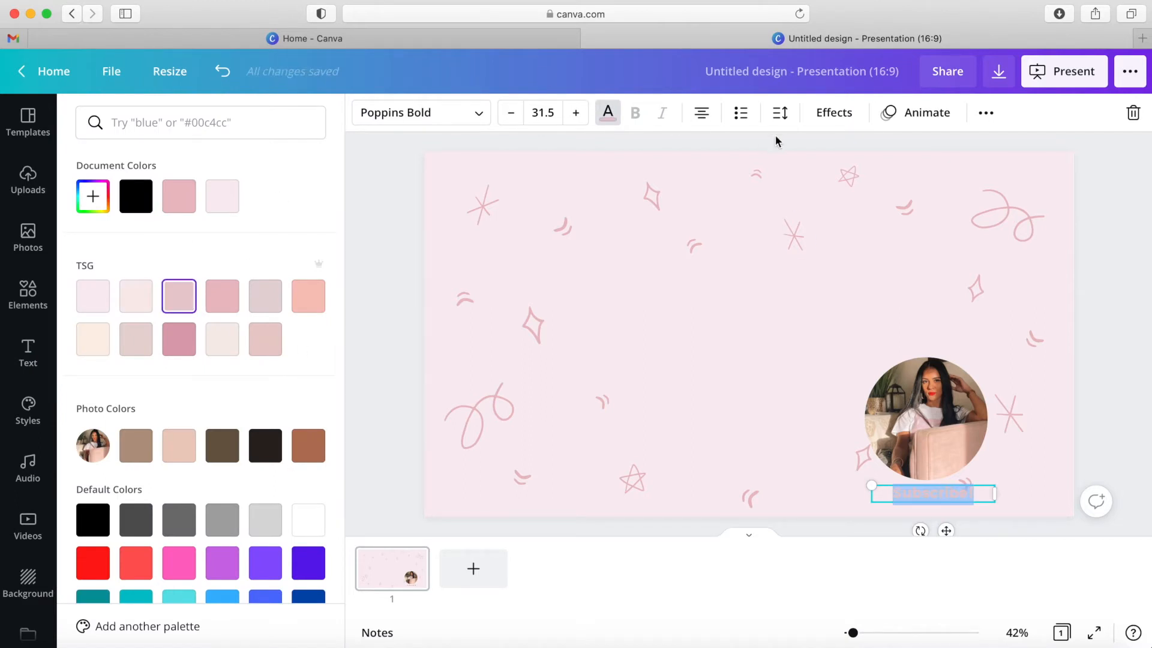
left_click(844, 114)
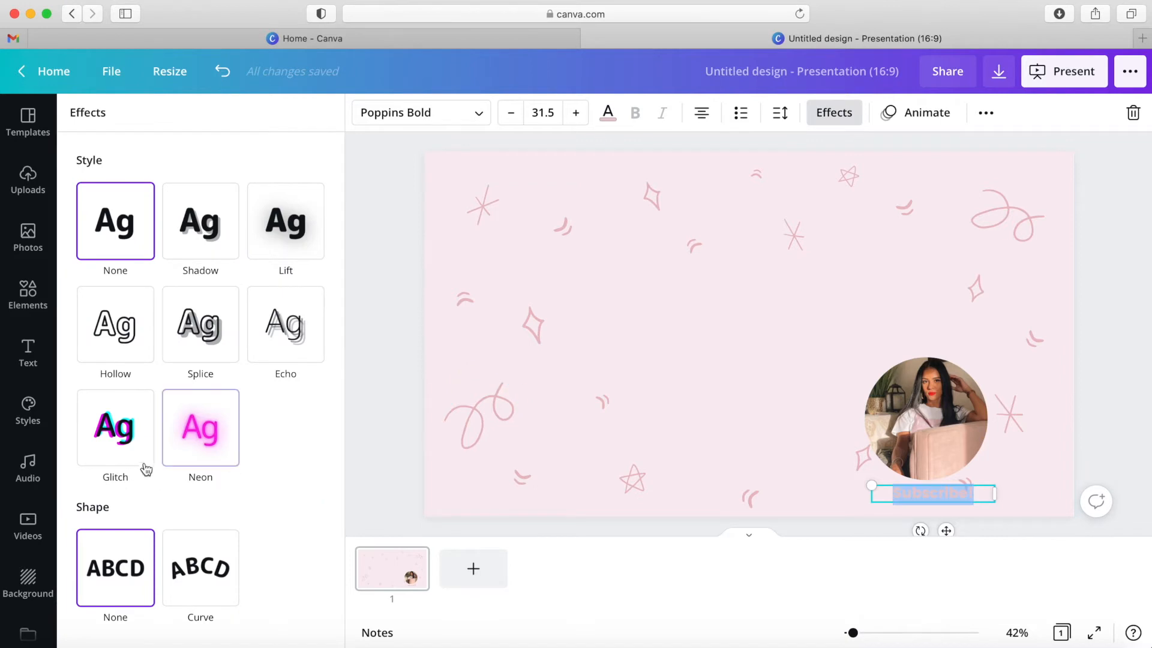
left_click(190, 448)
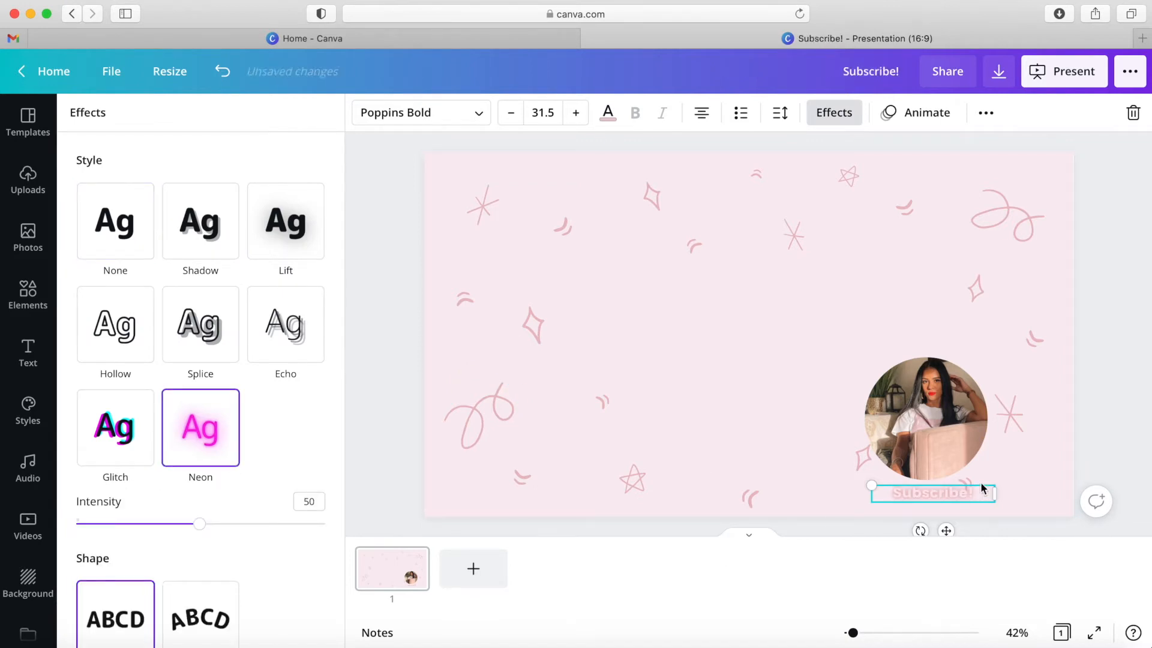
- Enlarge the "Subscribe!" text to size 56.8, move the circular photo slightly up and centre the text beneath it
left_click_drag(871, 485, 777, 426)
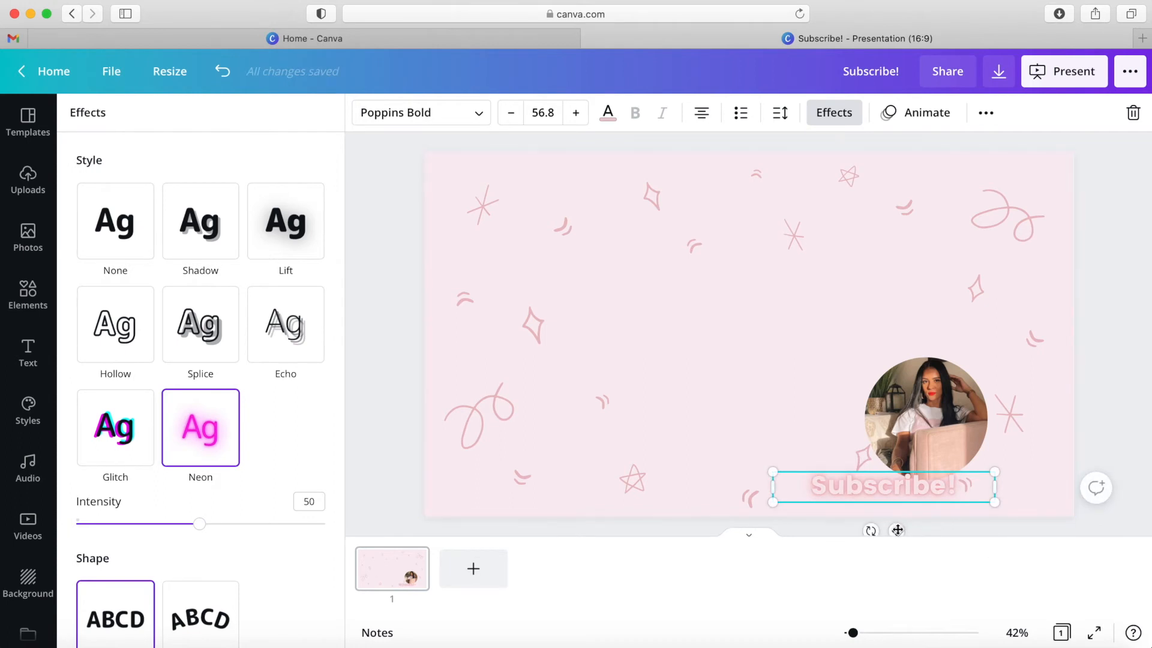
left_click_drag(923, 522, 948, 535)
left_click(801, 340)
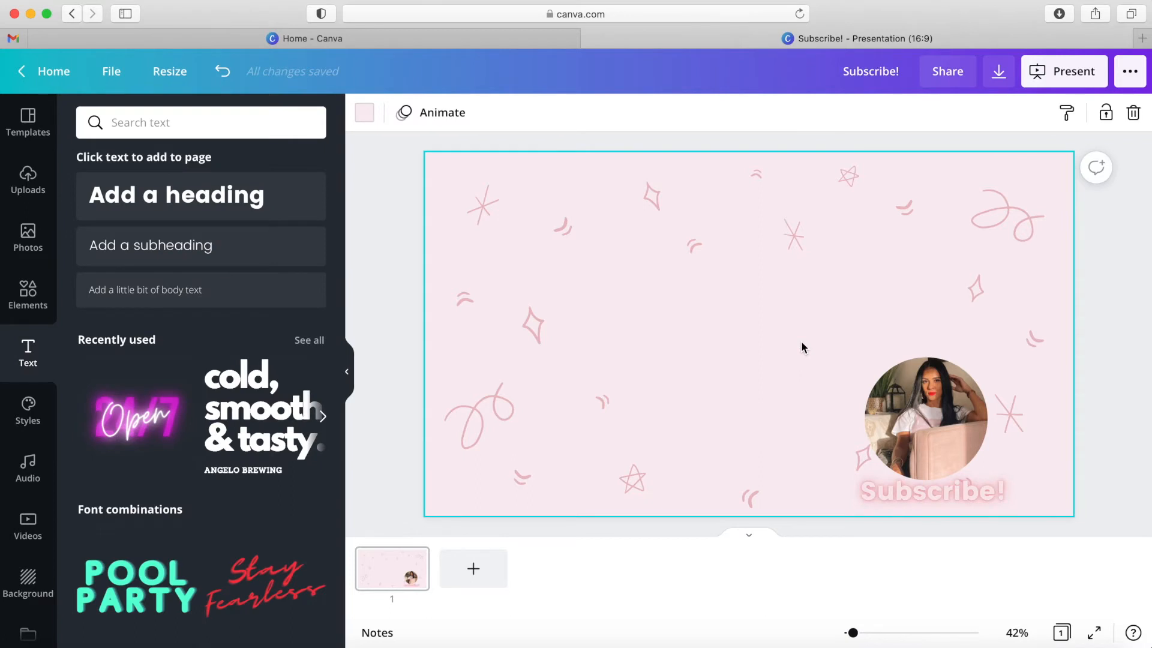
left_click_drag(927, 451, 931, 441)
left_click_drag(988, 488, 979, 492)
left_click(856, 299)
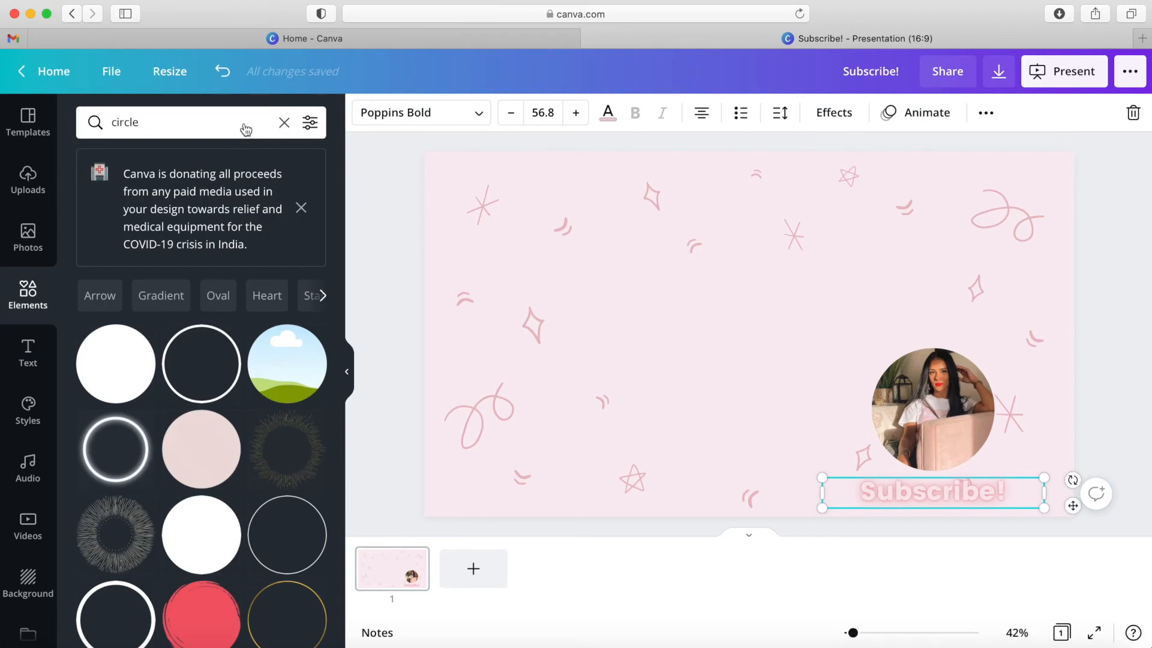
- Search the elements for "rectangle" and add the solid rectangle with a thin outer border to the page
key("BackSpace")
type("recta")
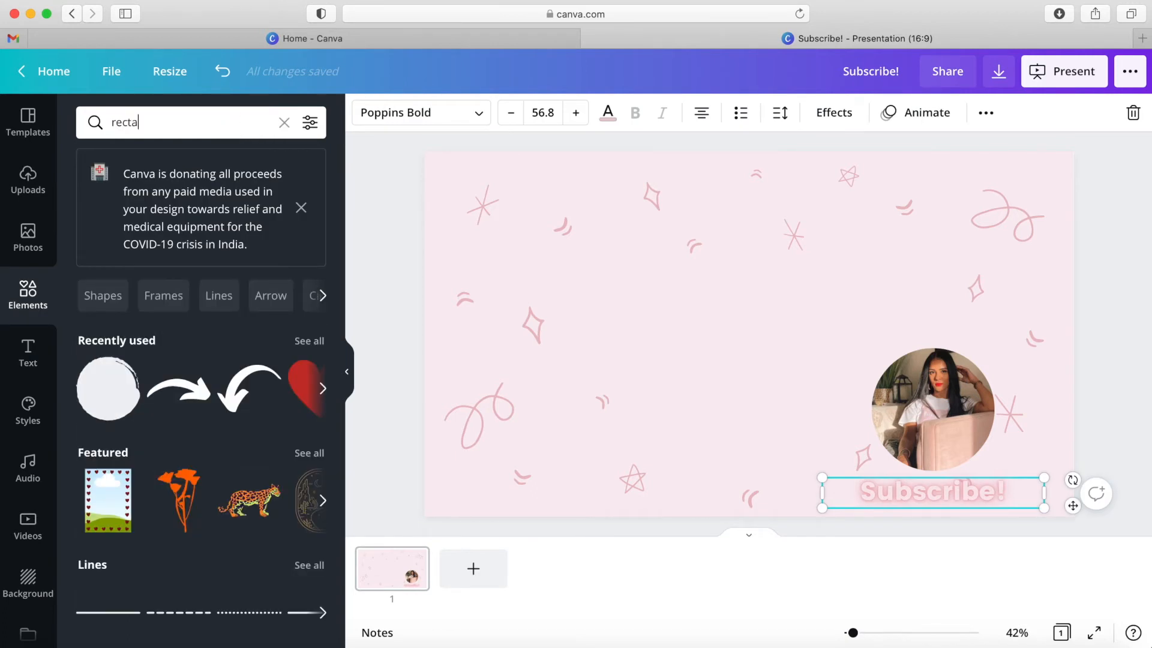
type("ngle")
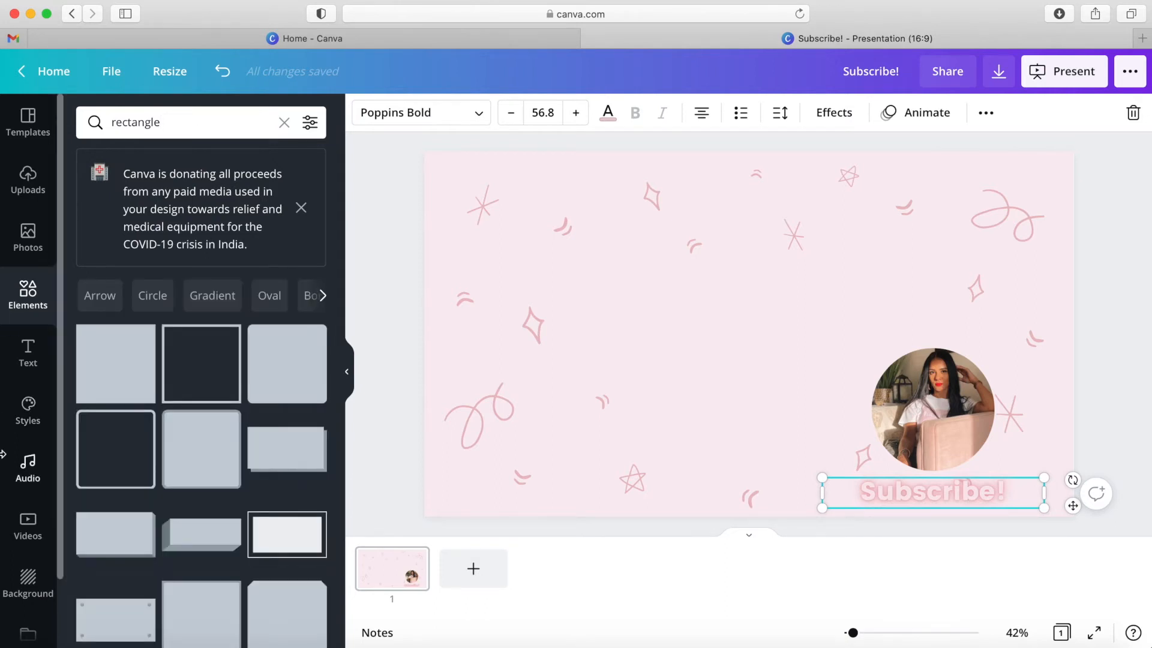
left_click(280, 550)
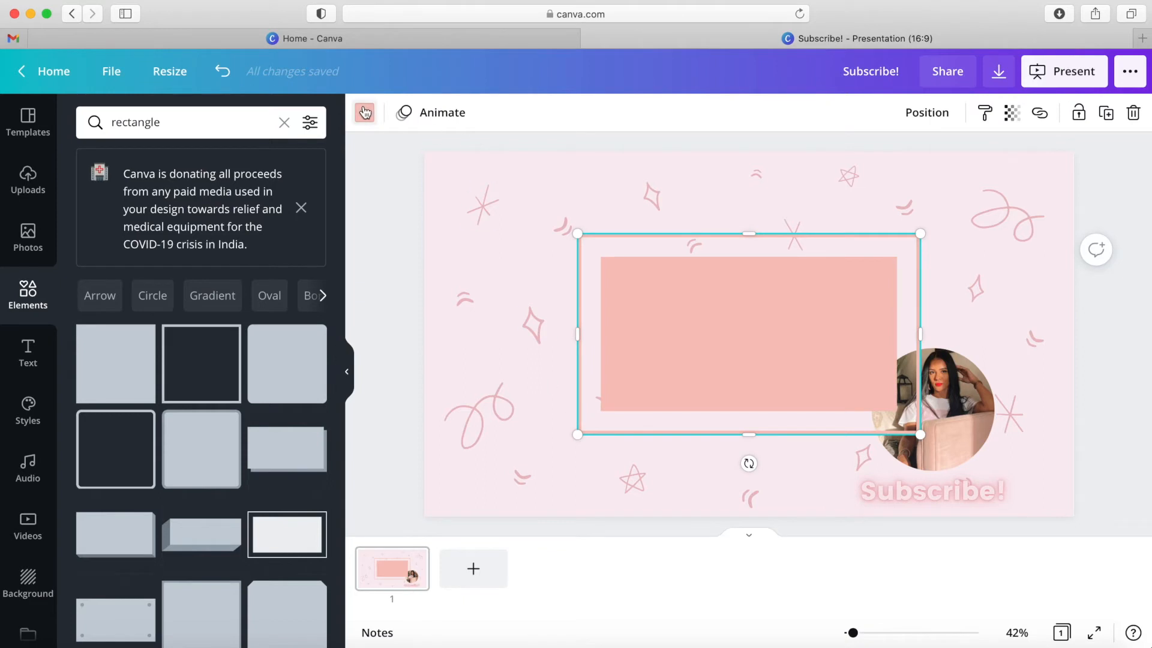
- Colour the bordered rectangle with the third pink of the TSG palette, shrink it and place it above the circular photo
left_click(365, 113)
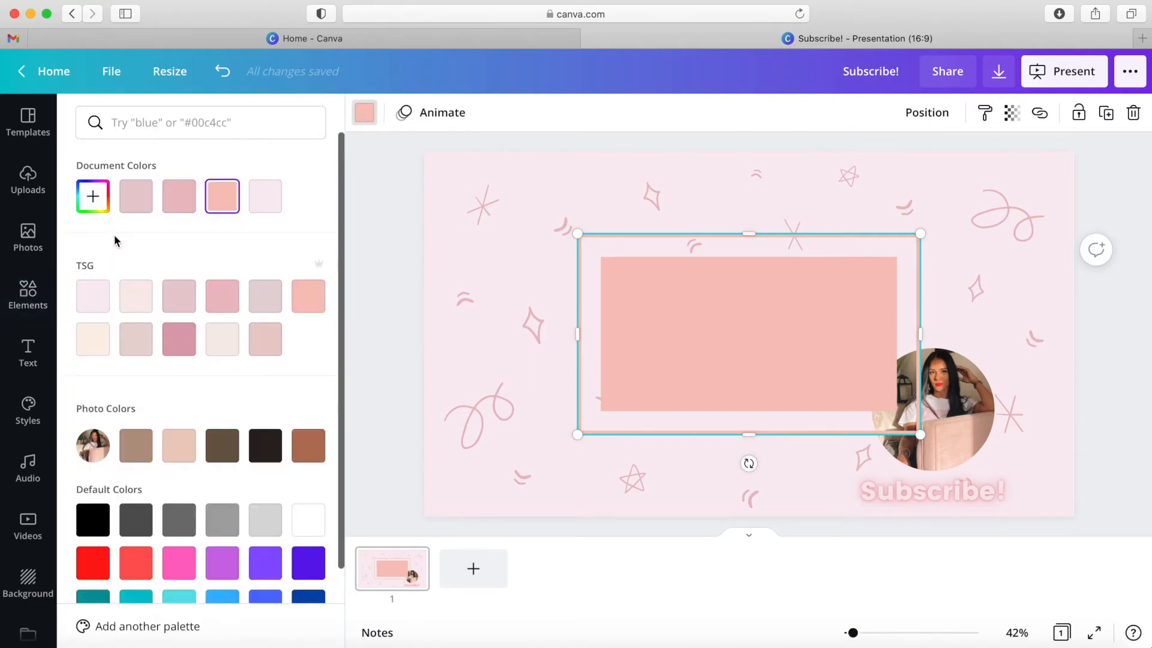
left_click(185, 304)
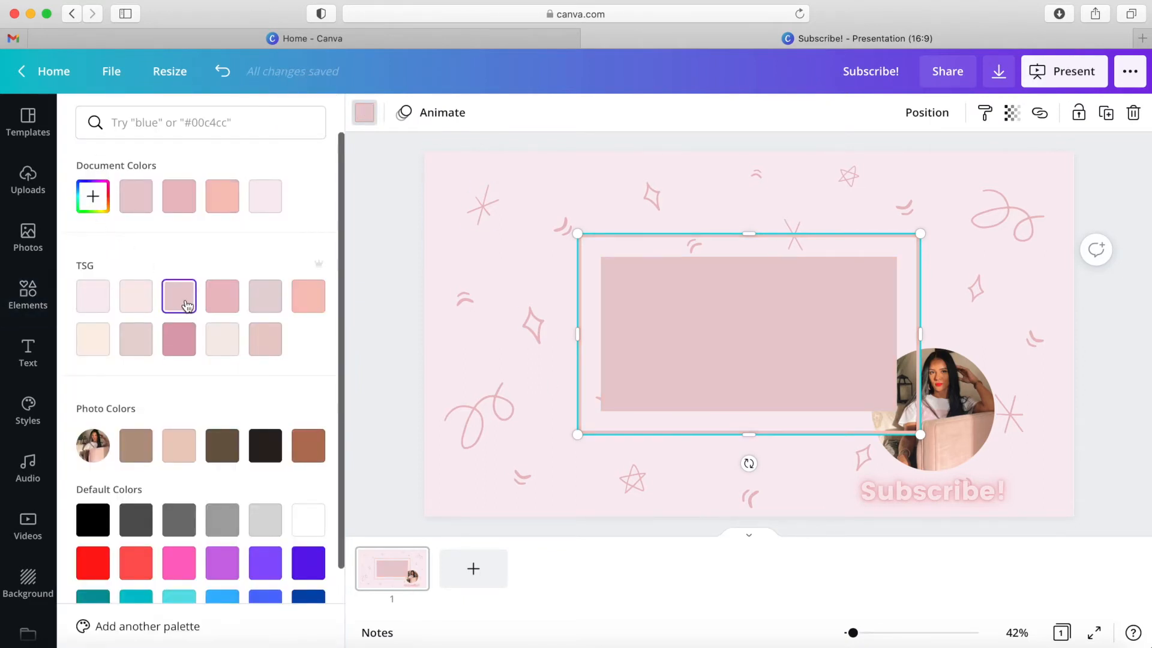
left_click_drag(718, 310, 864, 228)
left_click_drag(751, 181, 785, 219)
left_click_drag(952, 270, 934, 249)
key("super+z")
- Recolour the bordered rectangle white from the default colours
left_click(365, 113)
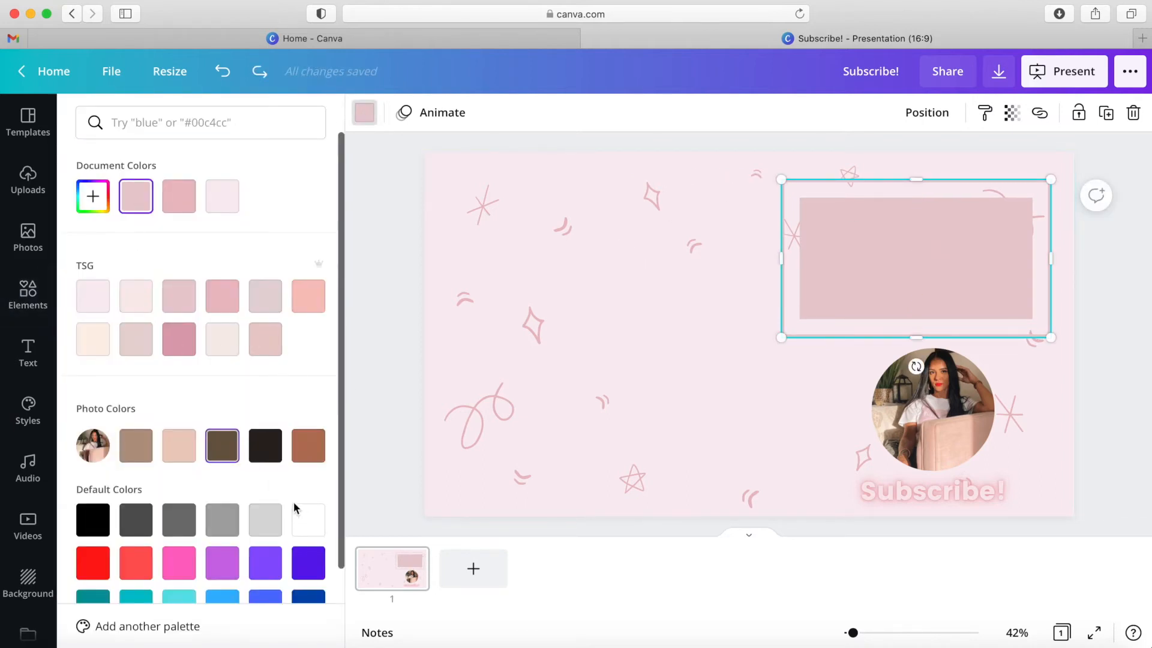
left_click(306, 518)
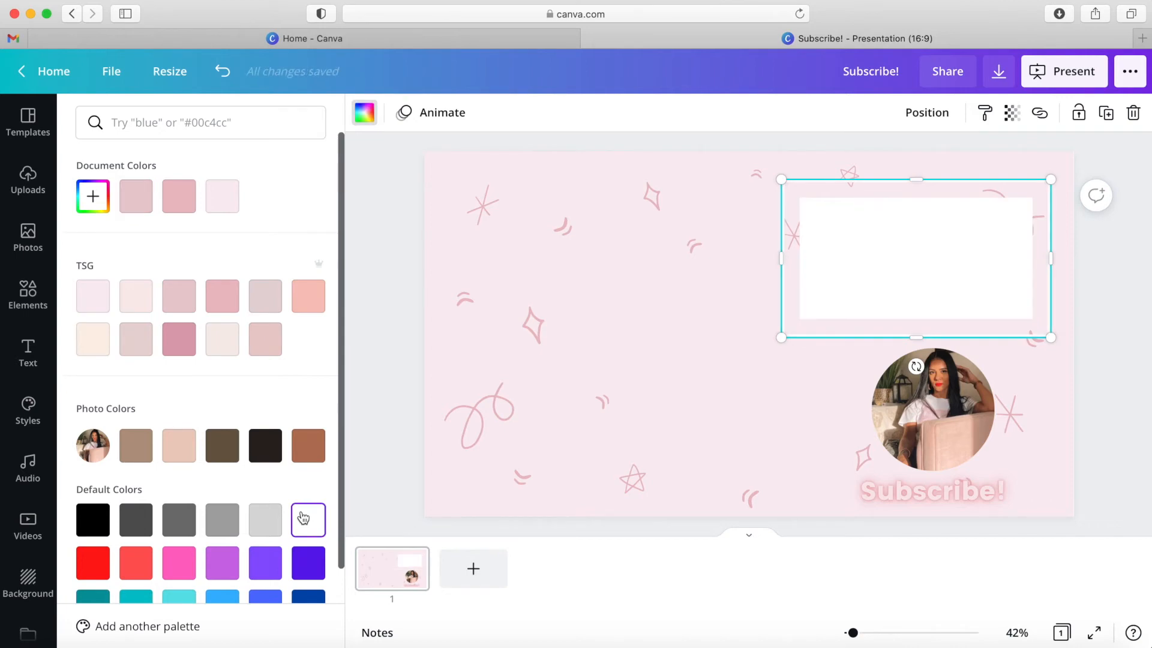
key("Escape")
left_click(622, 279)
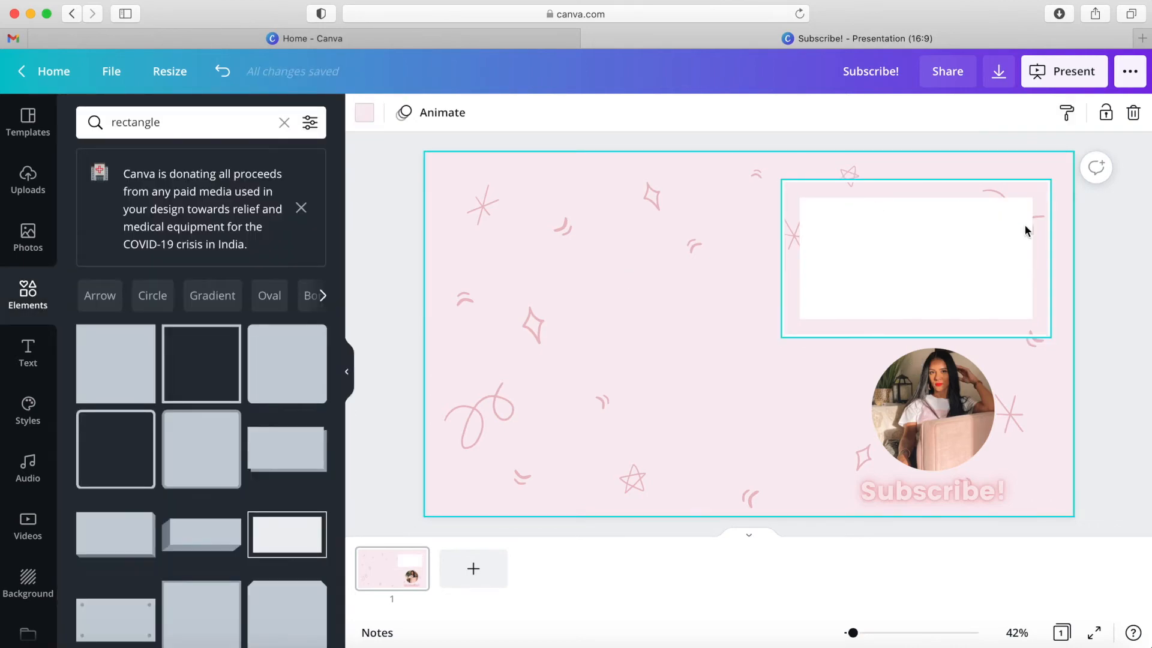
- Shift the circular photo and the "Subscribe!" text slightly left so both are centred under the rectangle
left_click_drag(950, 397, 935, 391)
left_click_drag(984, 489, 972, 486)
left_click_drag(970, 485, 970, 486)
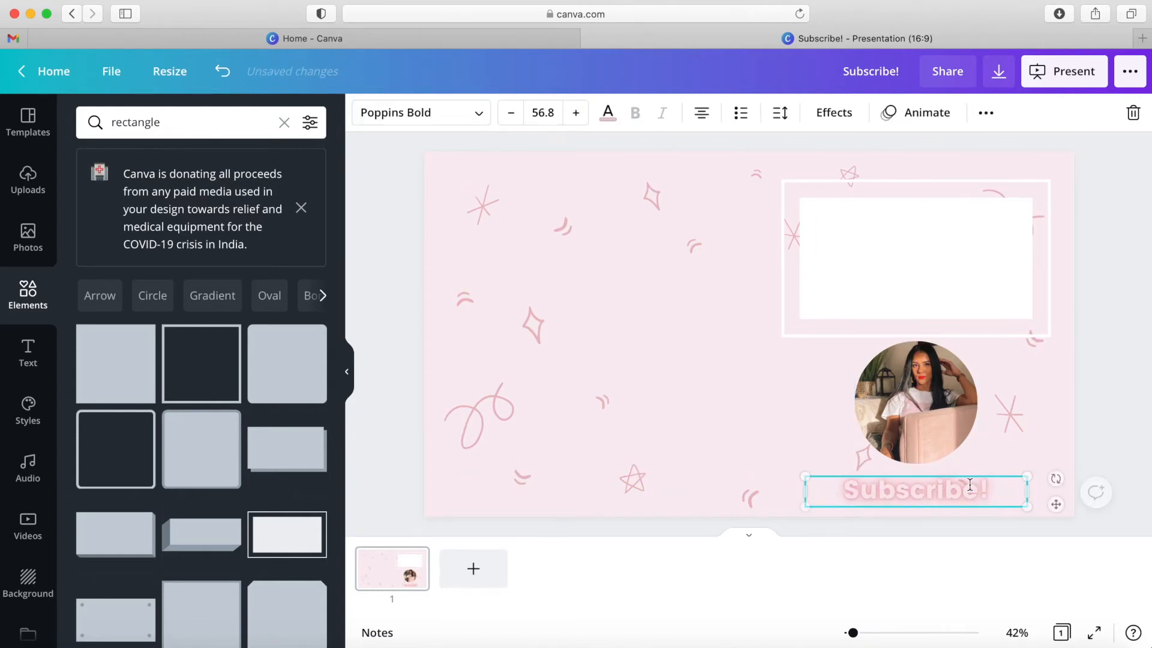
left_click(772, 401)
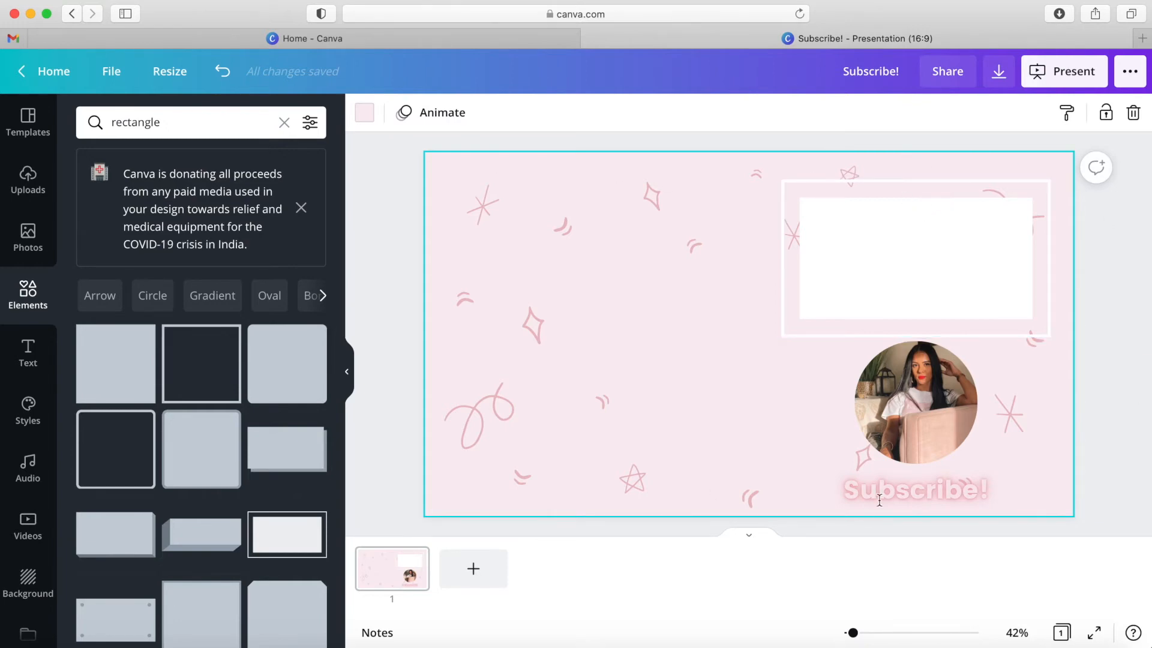
- Duplicate the "Subscribe!" text and move the copy to the empty area left of the photo
left_click(893, 497)
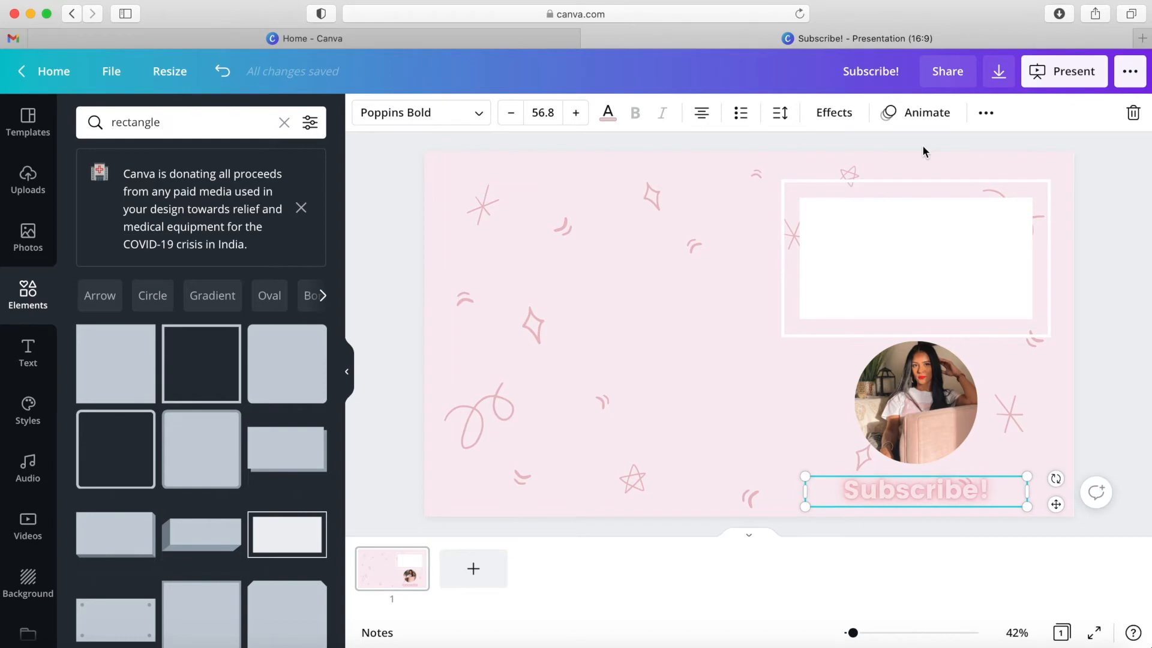
left_click(987, 114)
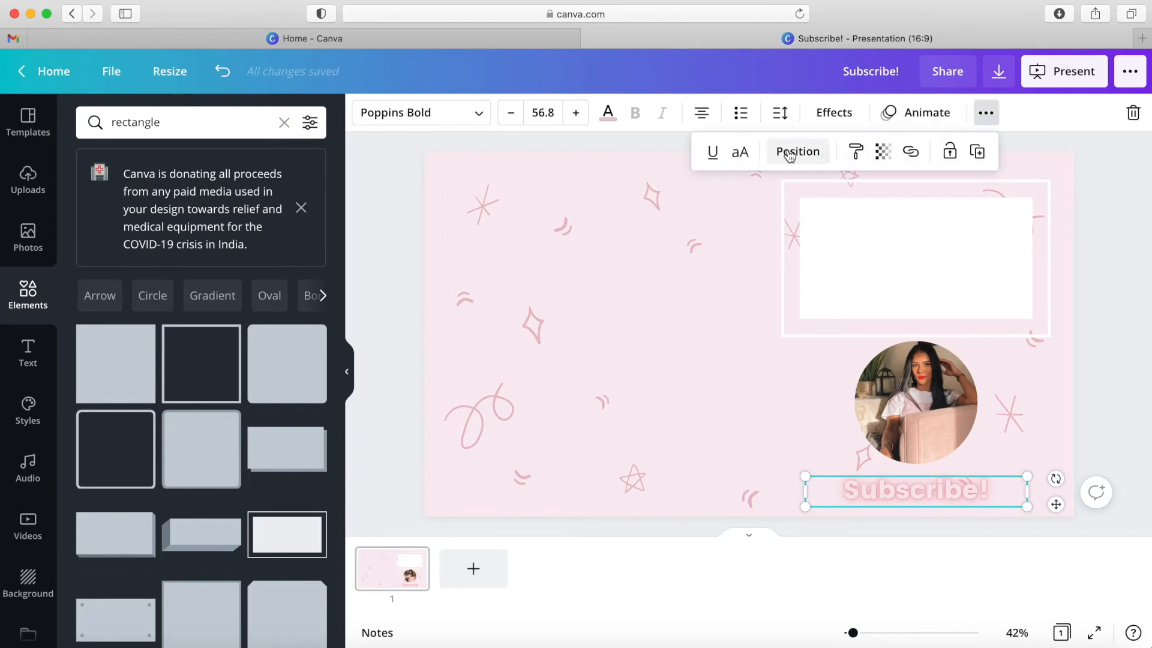
left_click(977, 152)
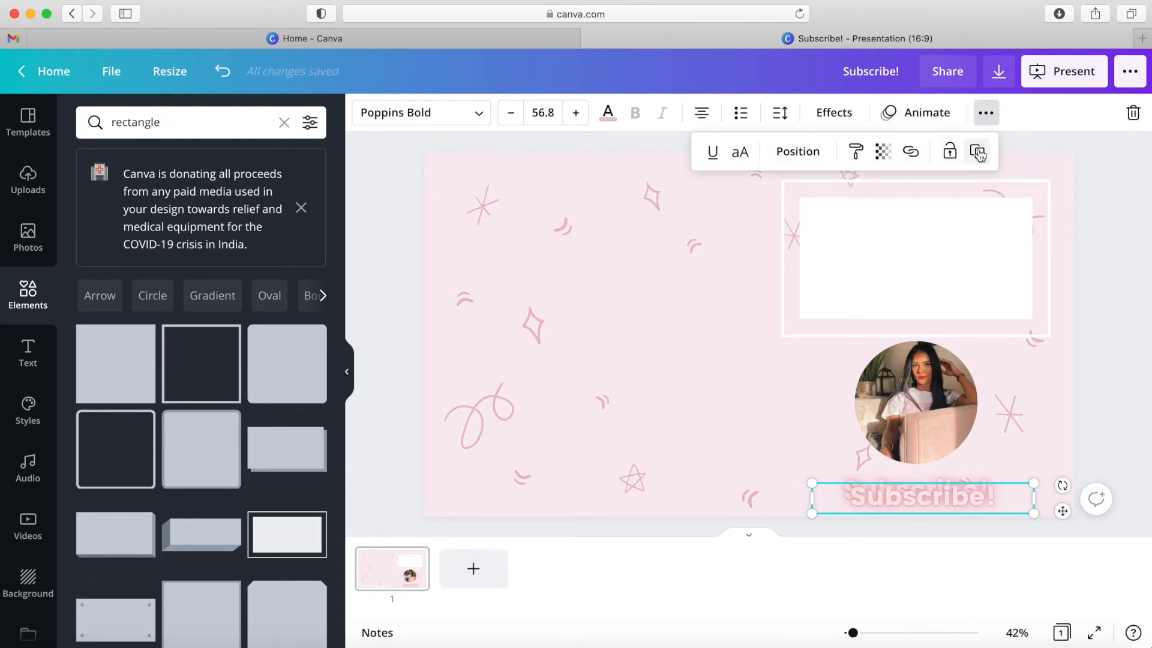
left_click_drag(949, 488, 694, 356)
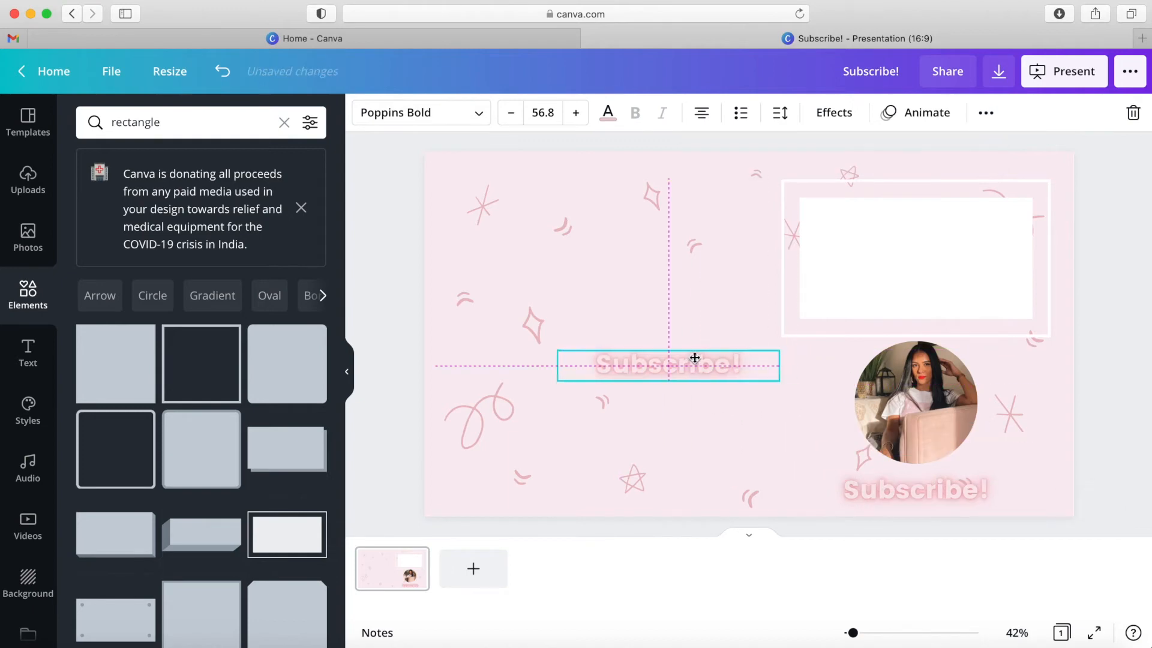
- Replace the wording of the copied text with "Watch this next!"
double_click(694, 357)
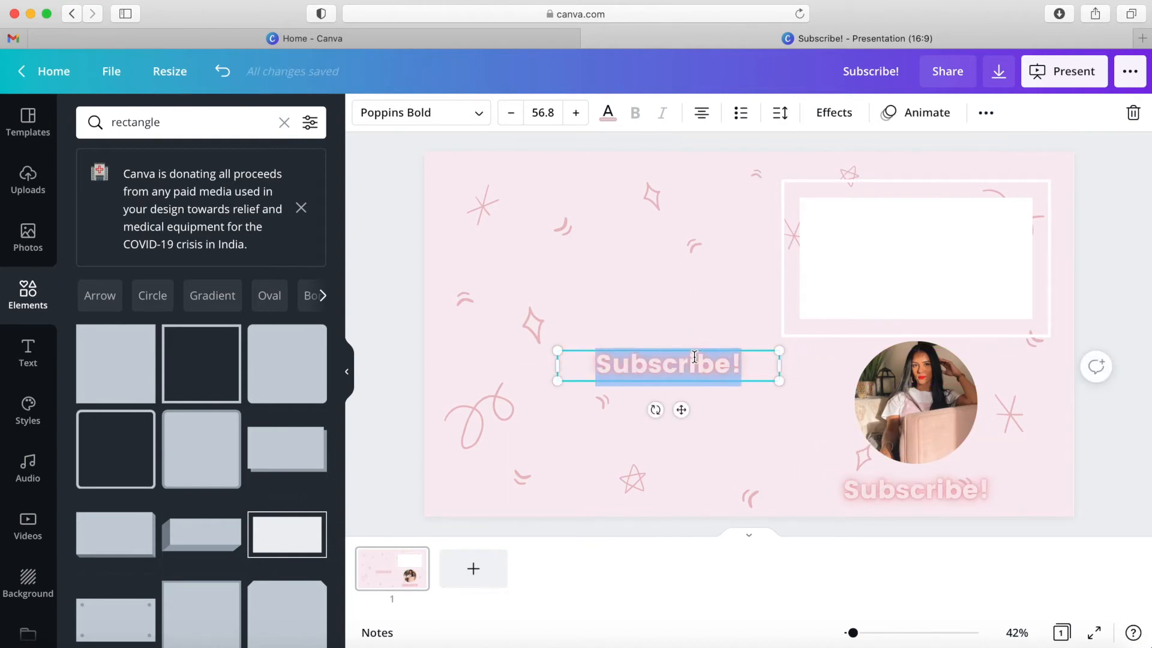
type("Watch this nec")
key("BackSpace")
type("xt")
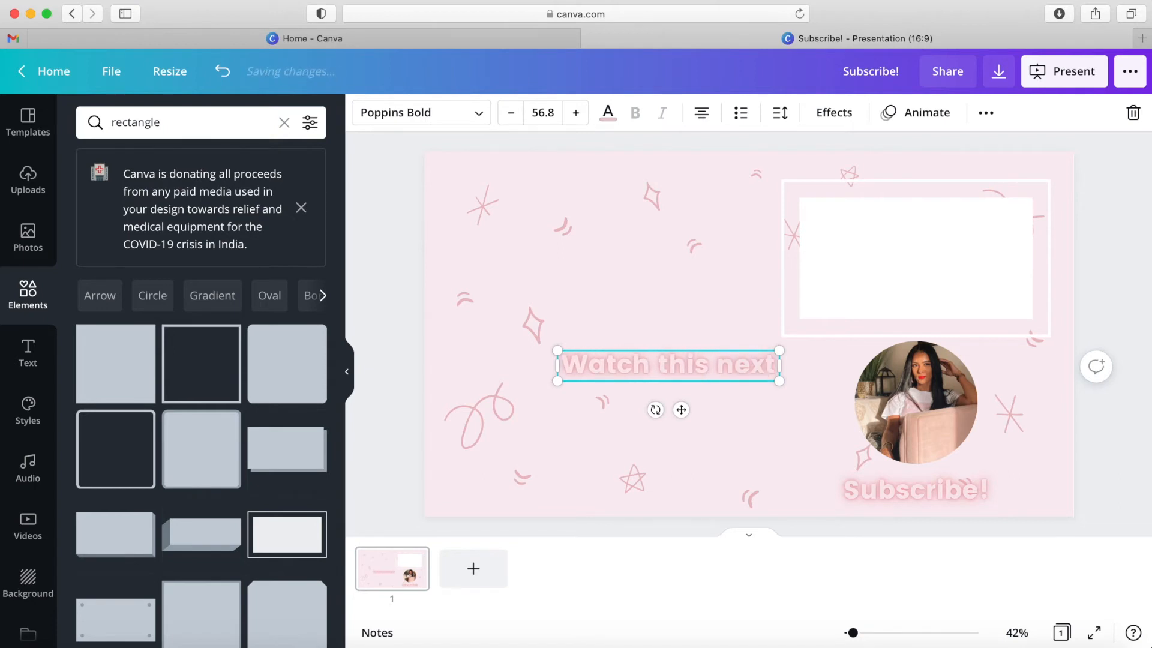
type("!")
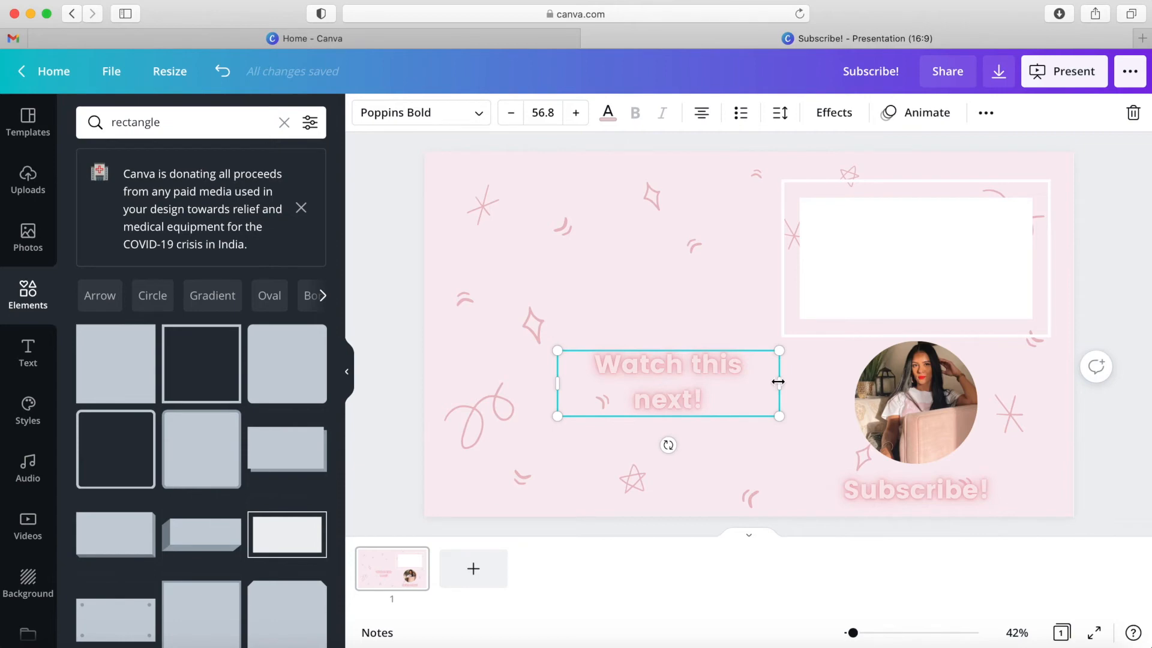
- Widen the "Watch this next!" text box to fit one line and centre it above the white rectangle
left_click_drag(789, 382, 793, 384)
left_click_drag(689, 410, 931, 217)
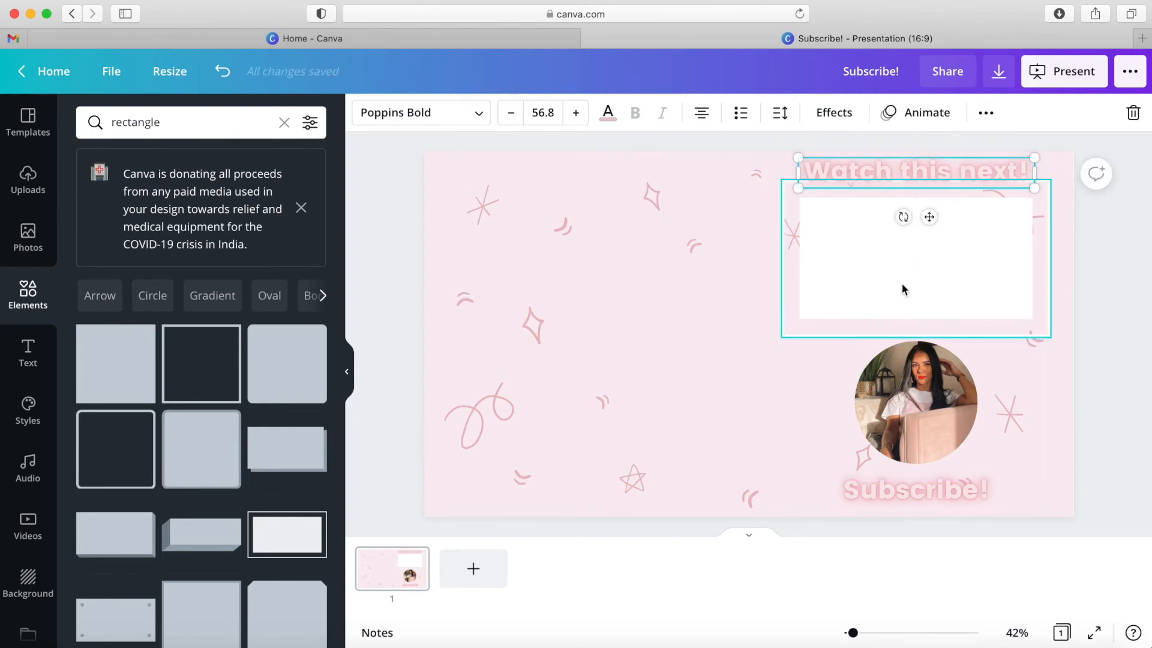
left_click(703, 286)
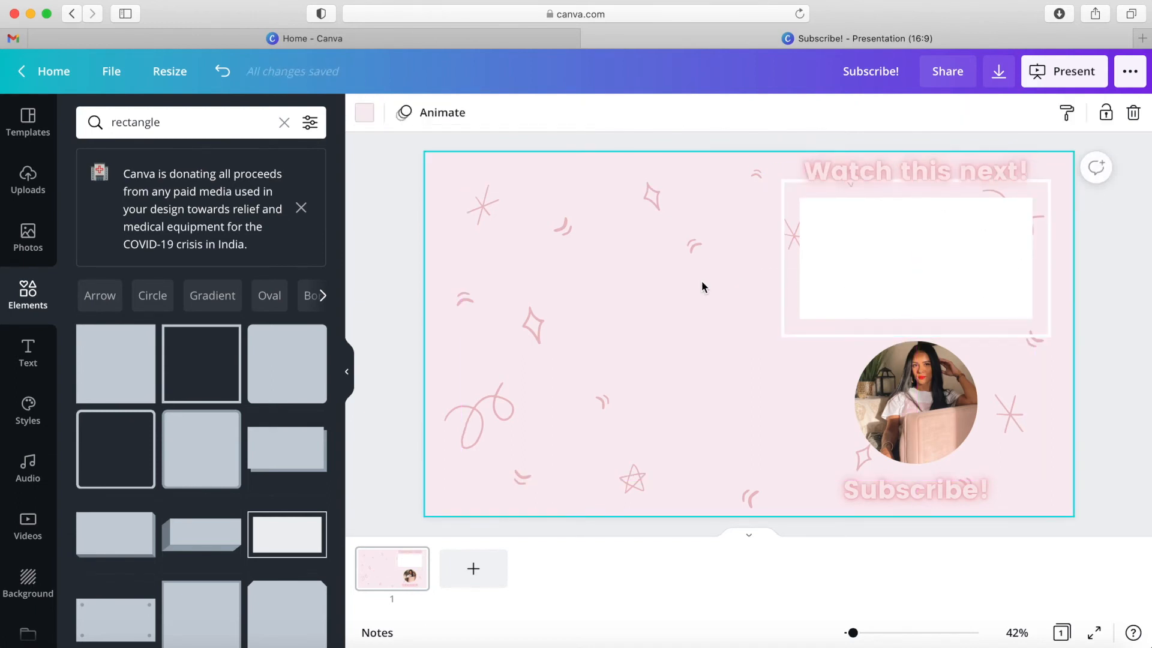
- Add the rectangle with four corner dots to the page and shrink it to roughly the white rectangle's inner size
left_click(983, 225)
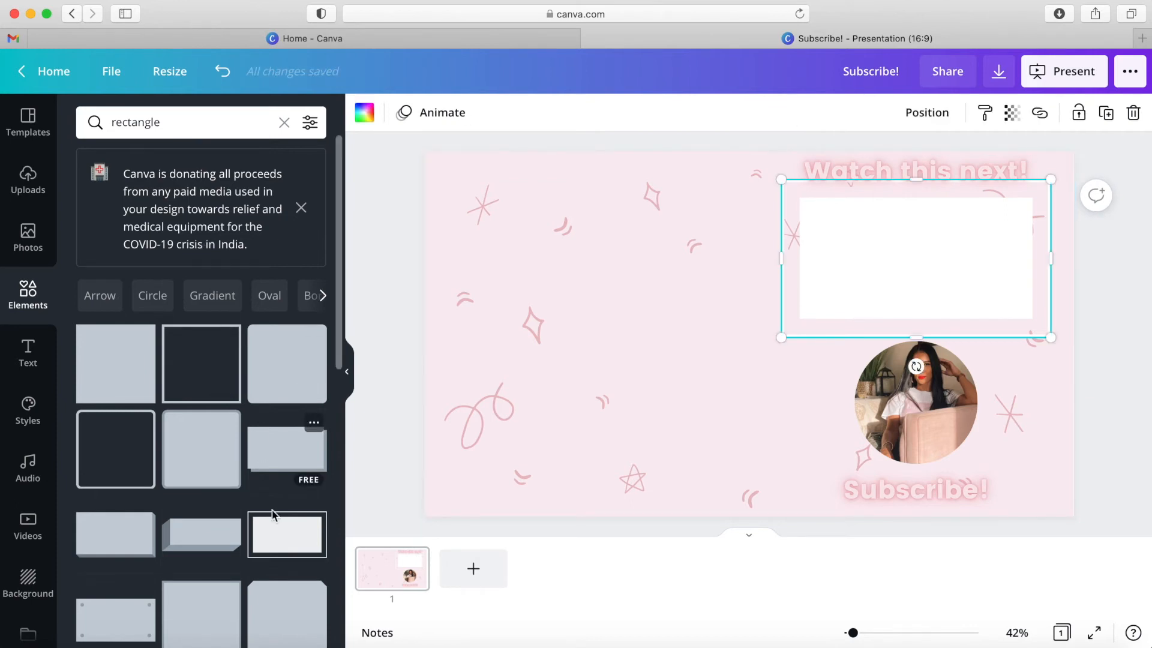
left_click_drag(90, 631, 738, 221)
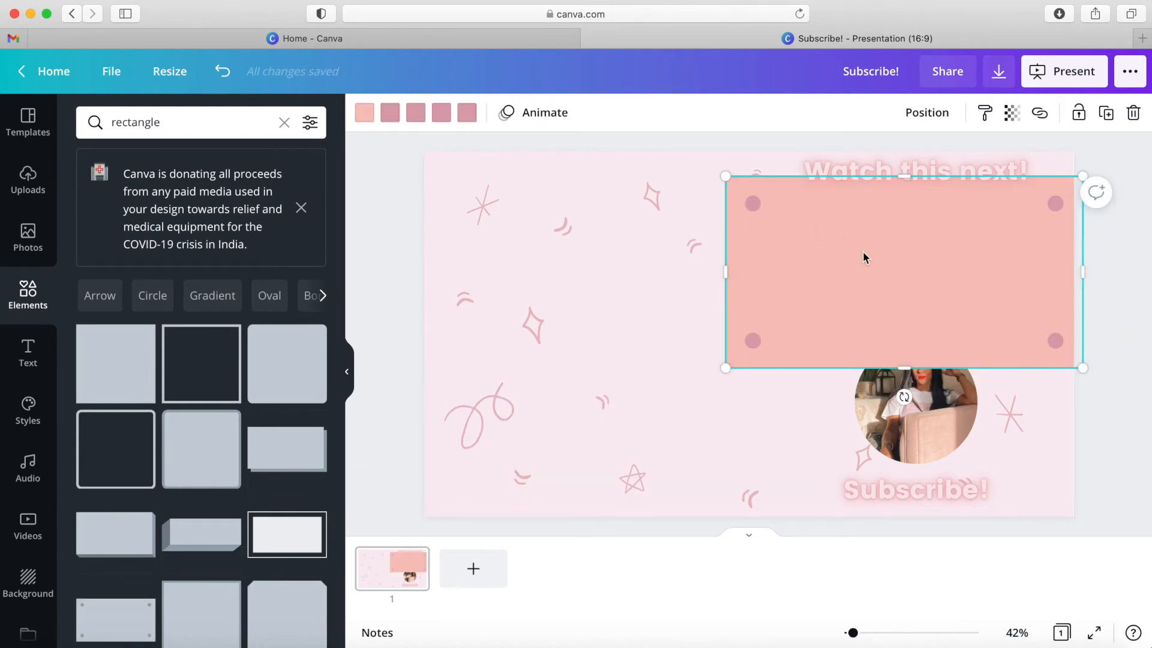
left_click_drag(863, 258, 671, 318)
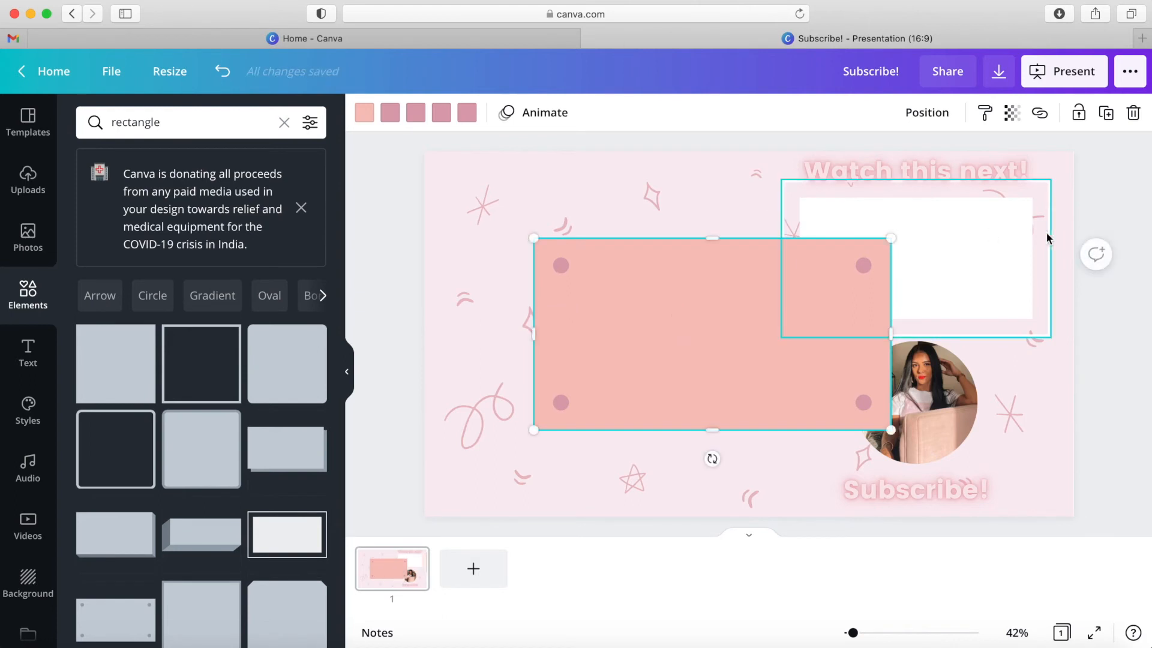
left_click(961, 266)
left_click(548, 393)
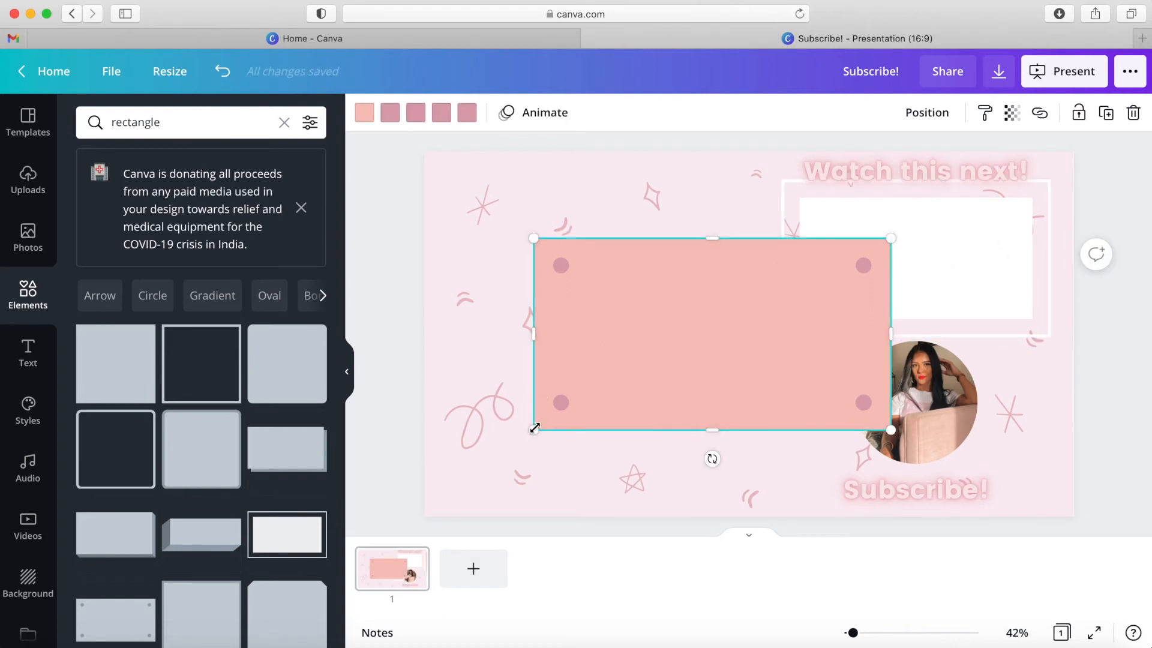
left_click_drag(581, 405, 652, 366)
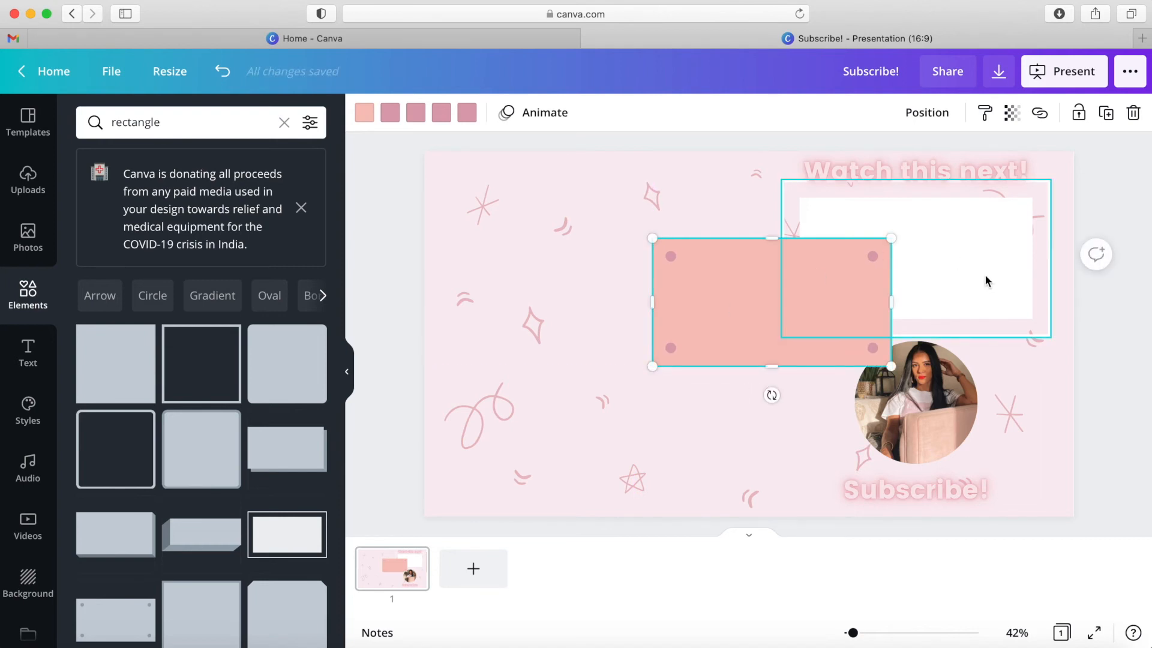
- Delete the white bordered rectangle and place the dotted-corner rectangle between the "Watch this next!" text and the photo
left_click(985, 277)
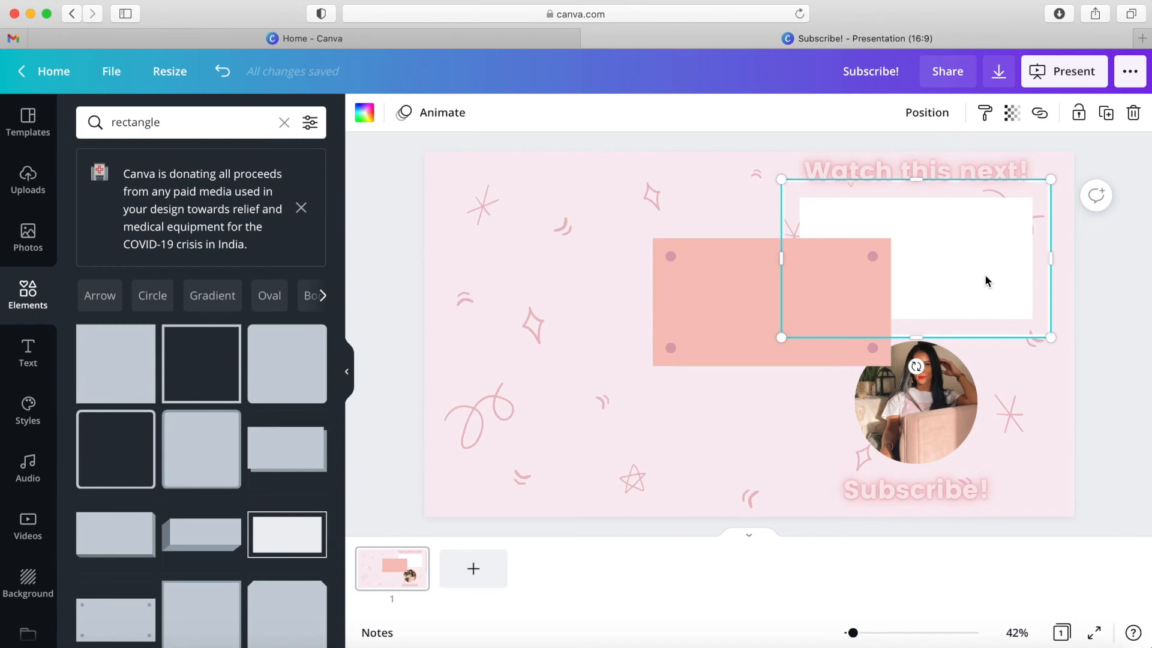
key("Delete")
left_click_drag(780, 303, 922, 255)
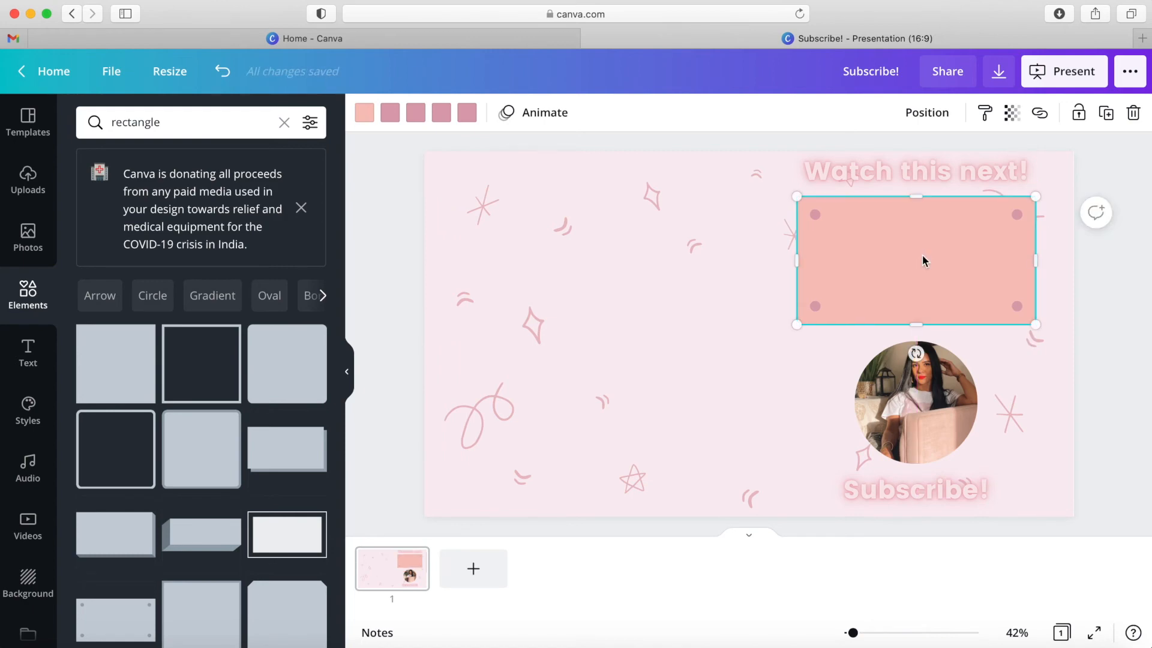
- Fill the body of the dotted-corner rectangle with white
left_click(364, 113)
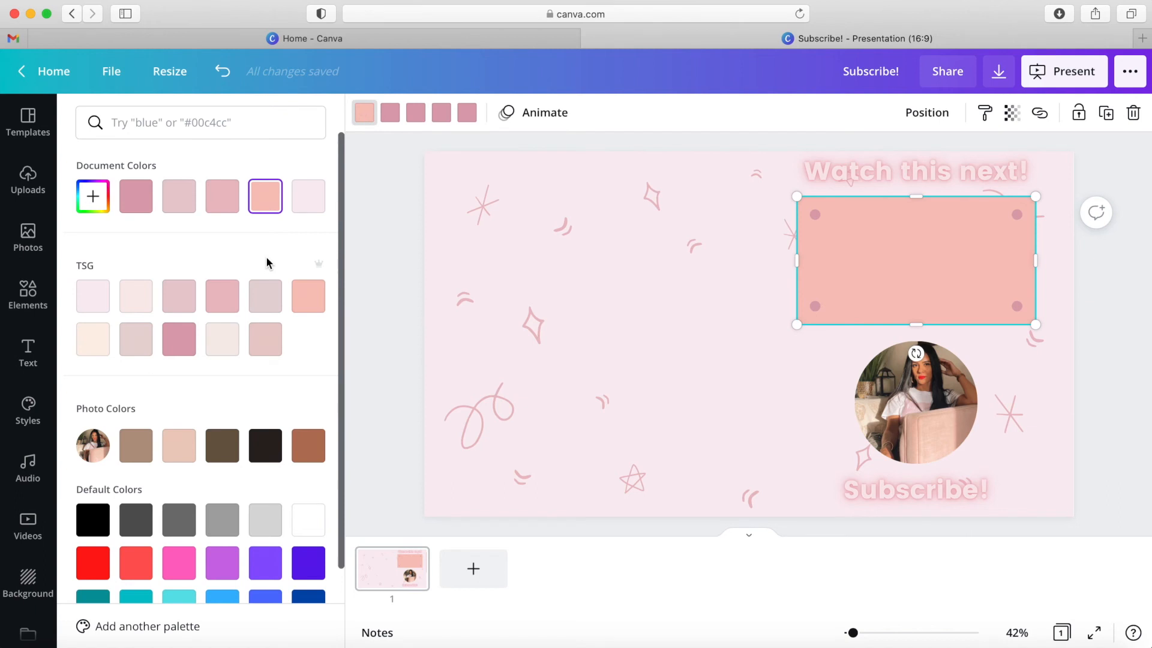
left_click(322, 526)
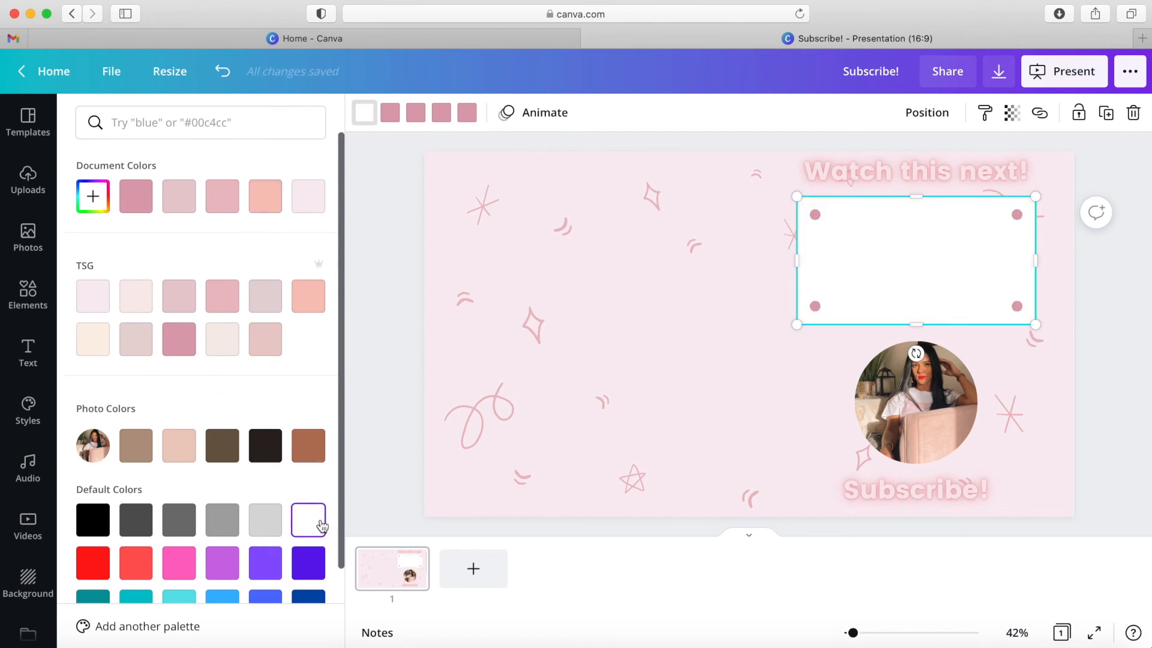
left_click(706, 294)
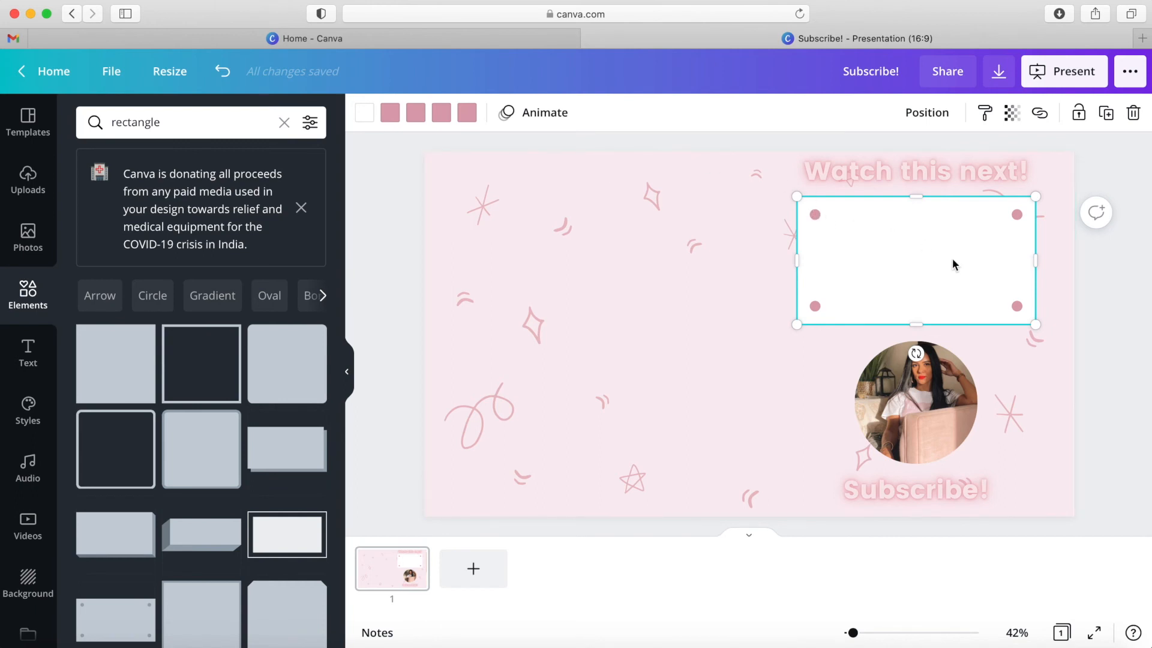
- Recolour the rectangle's four corner dots with the third pink of the TSG palette, applying the change to all matching colours
left_click(391, 114)
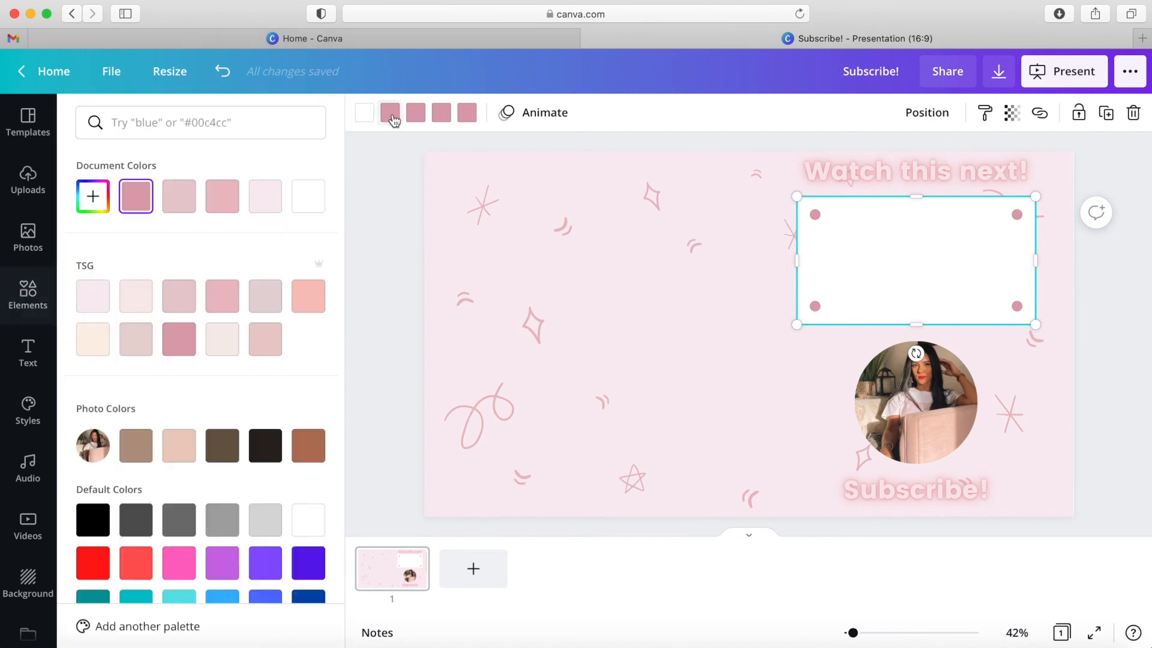
left_click(179, 301)
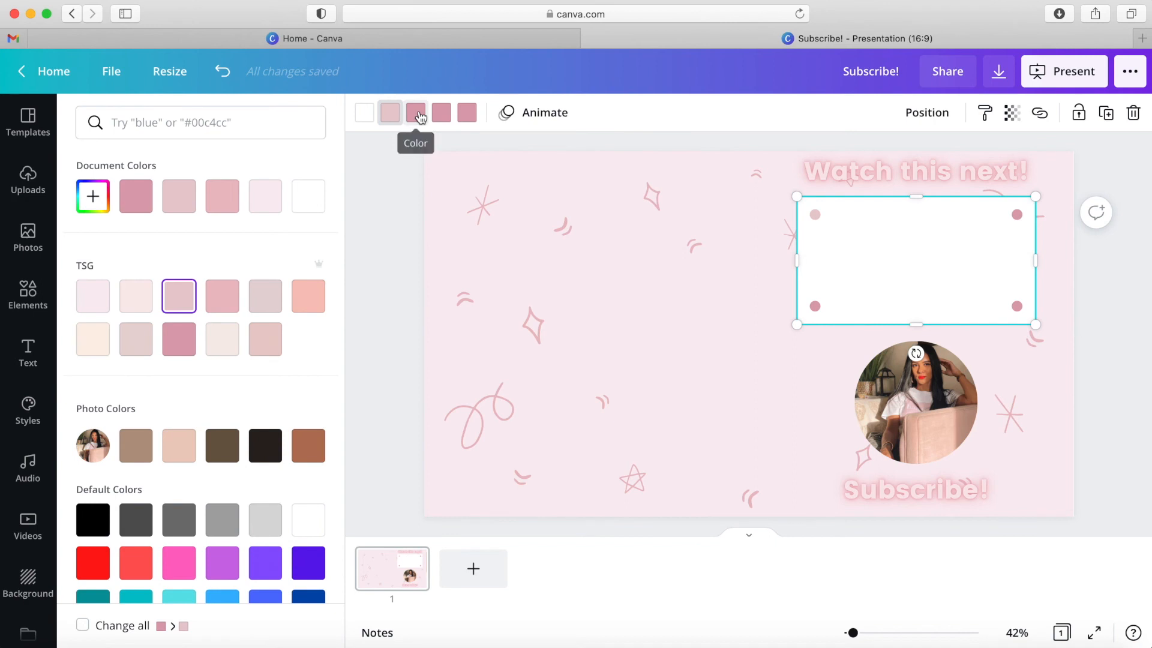
left_click(419, 115)
left_click(180, 300)
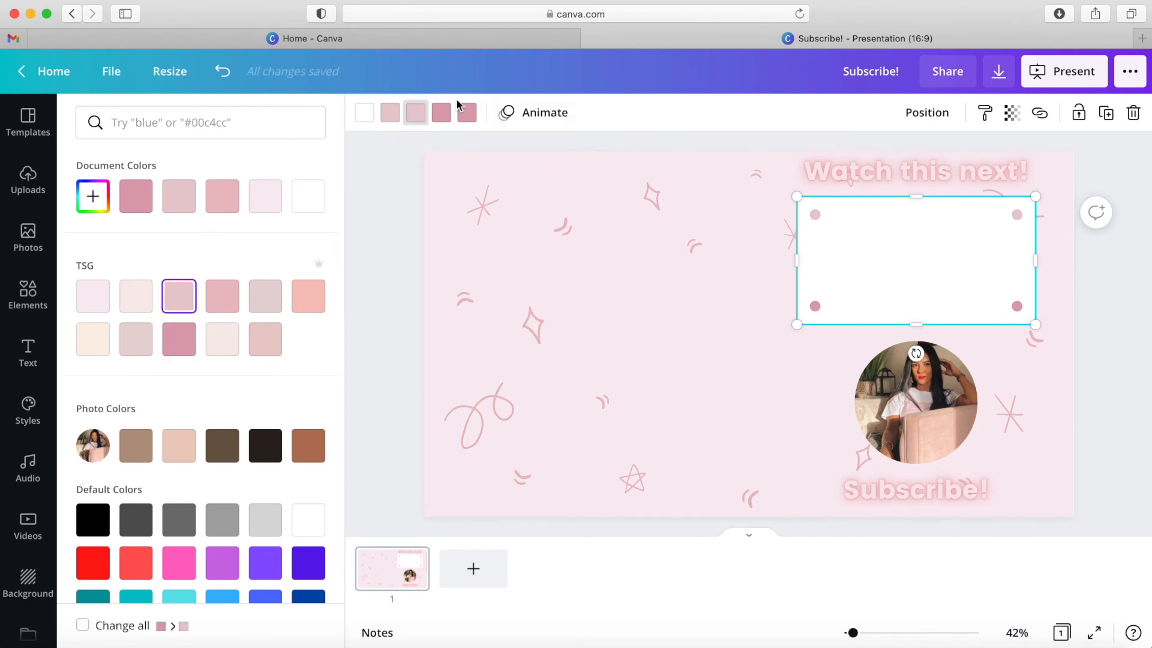
left_click(443, 115)
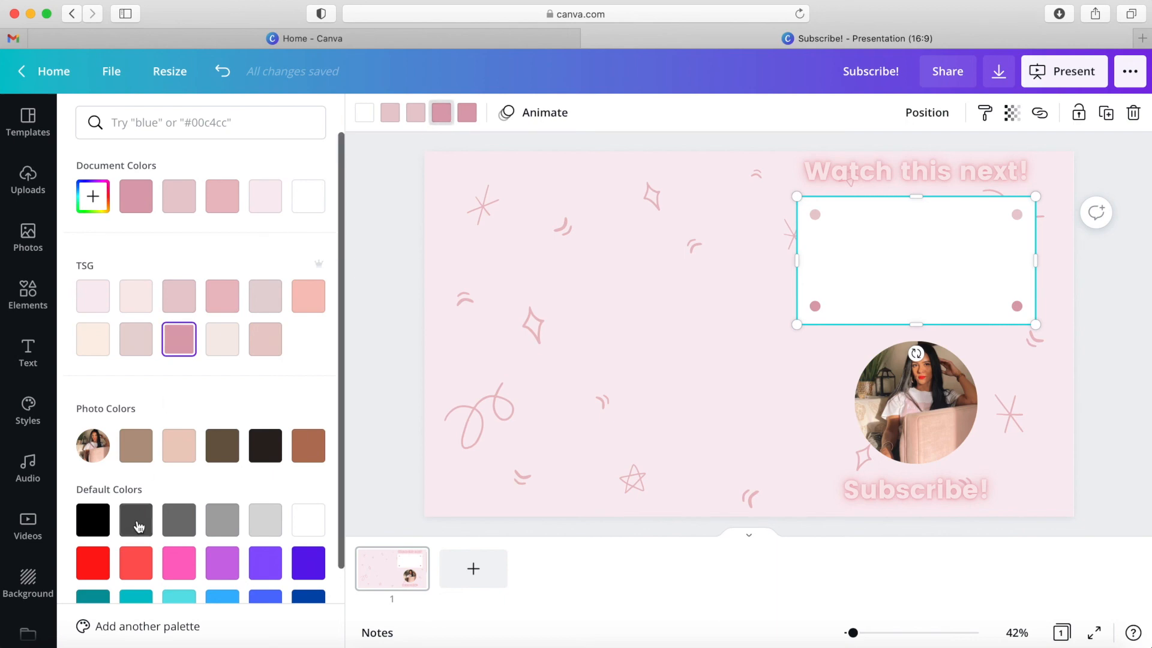
left_click(184, 296)
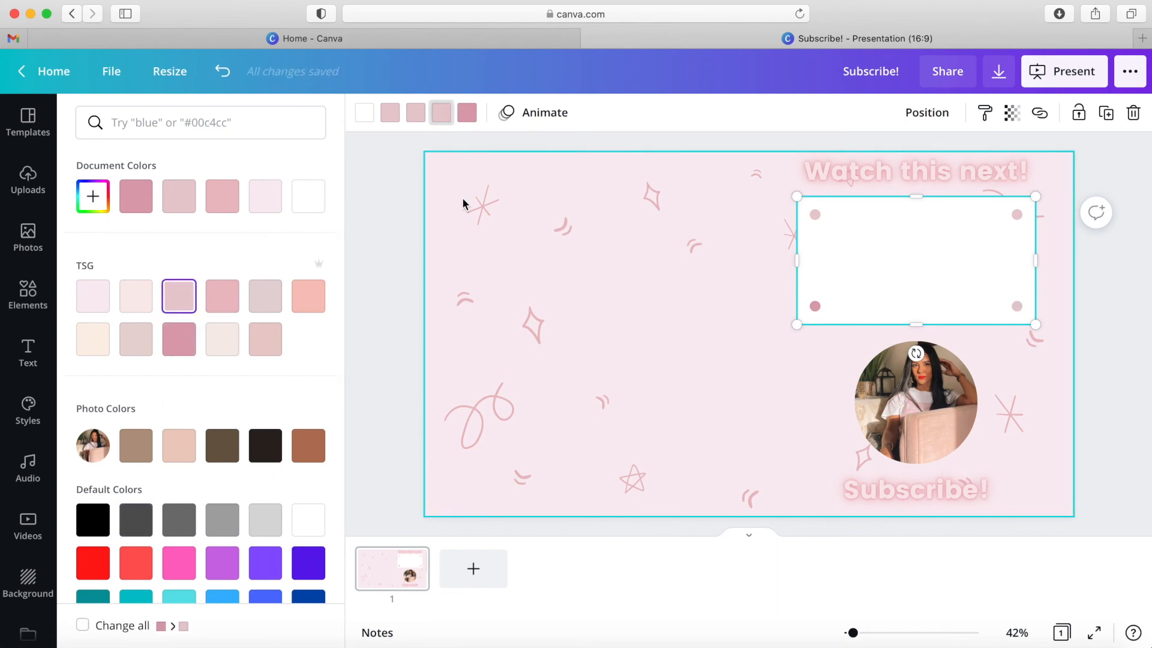
left_click(83, 625)
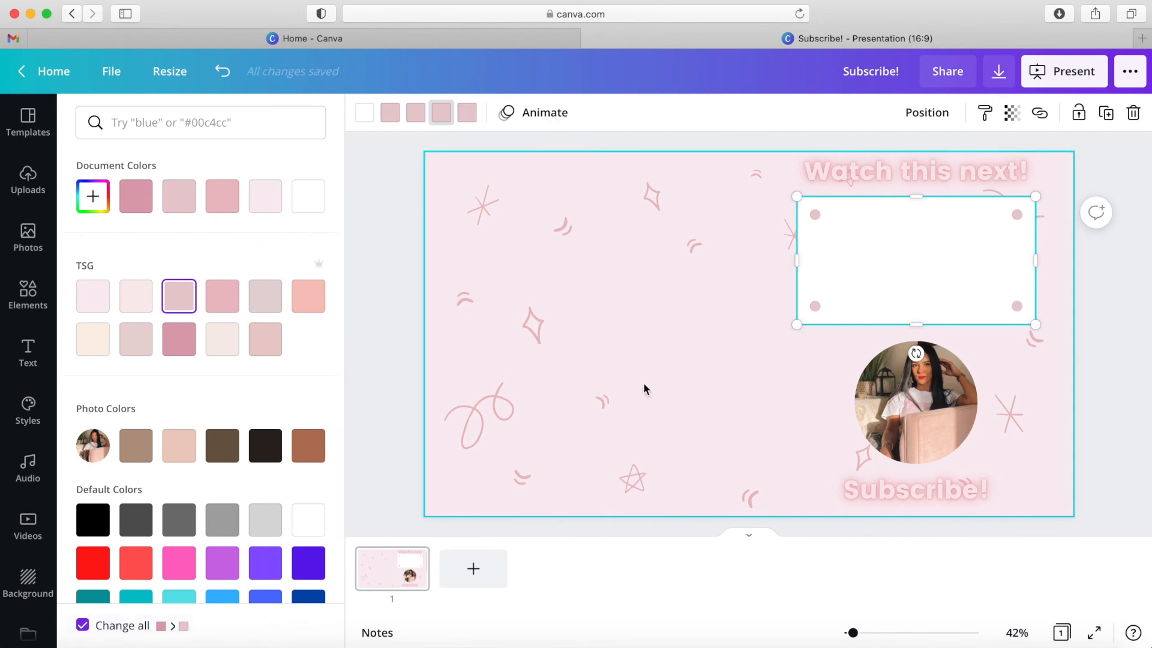
- Deselect the dotted-corner rectangle and rename the design "2021 End Card yasss"
left_click(745, 348)
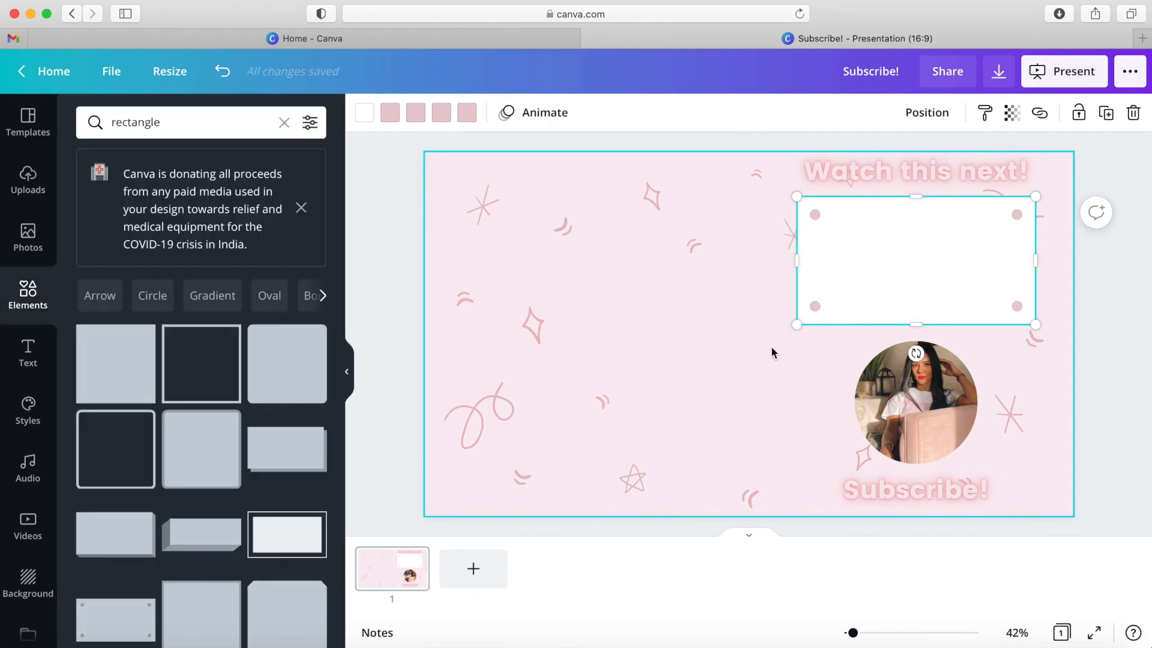
left_click(1110, 358)
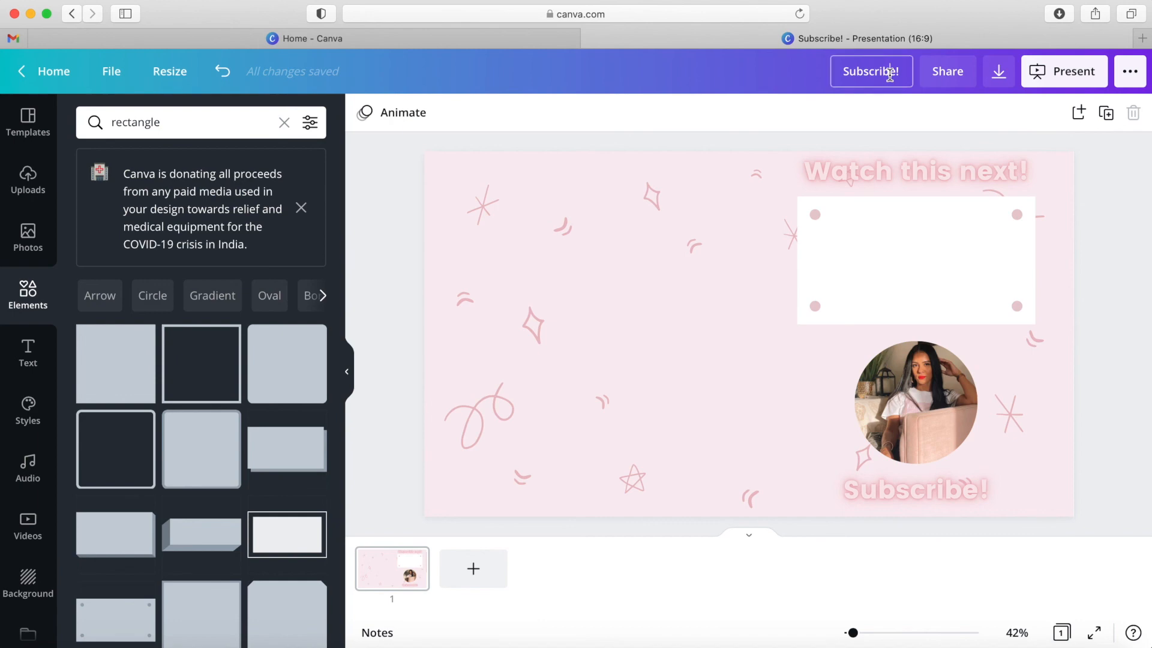
left_click(890, 71)
type("2")
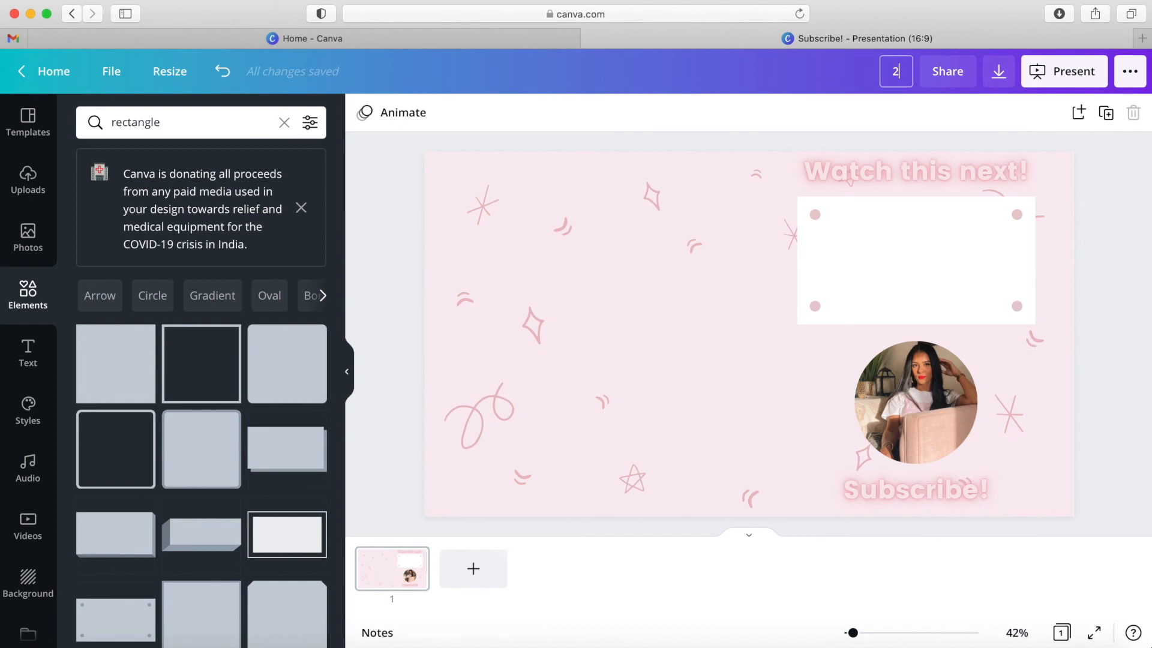
type("021 End Ca")
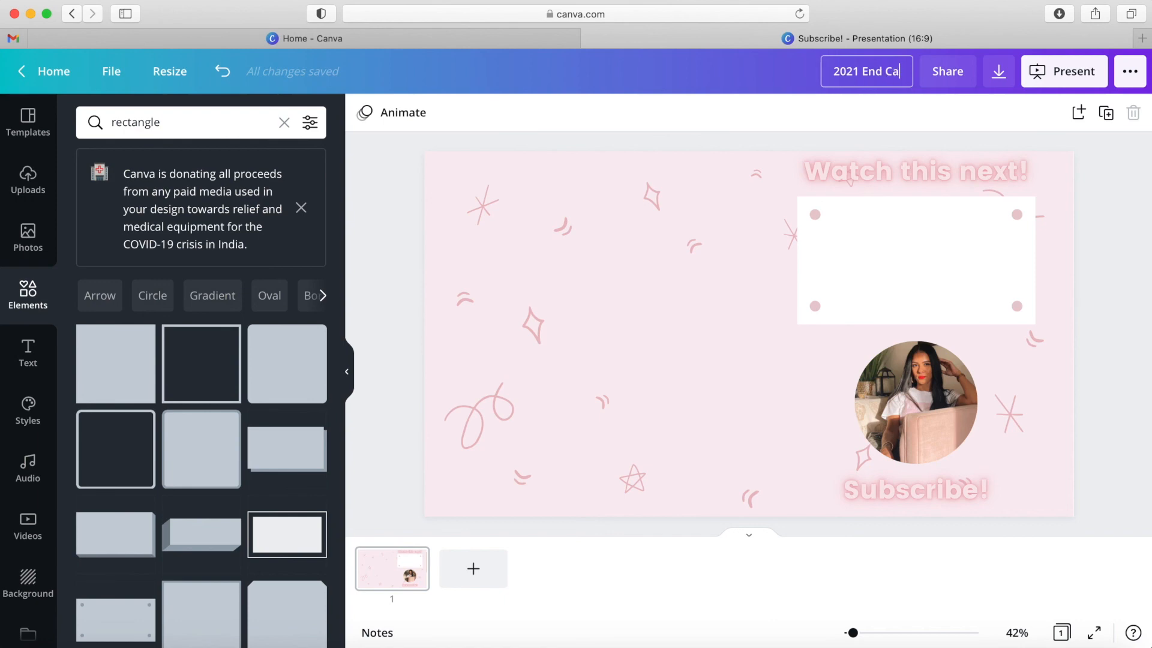
type("rd")
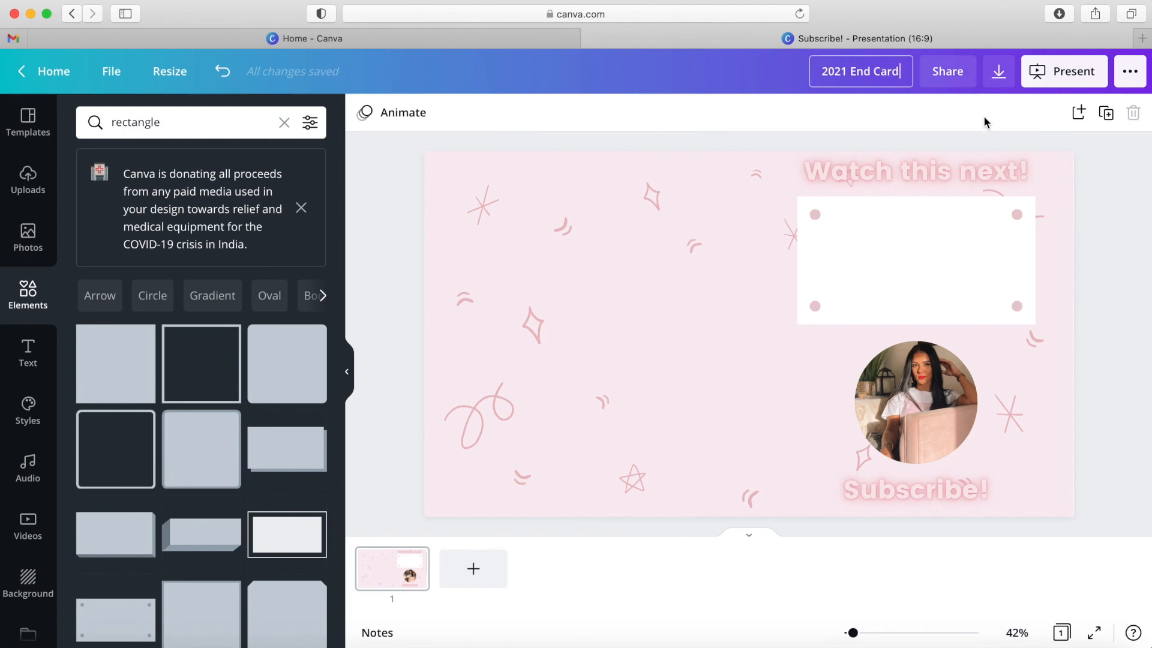
type(" yasss")
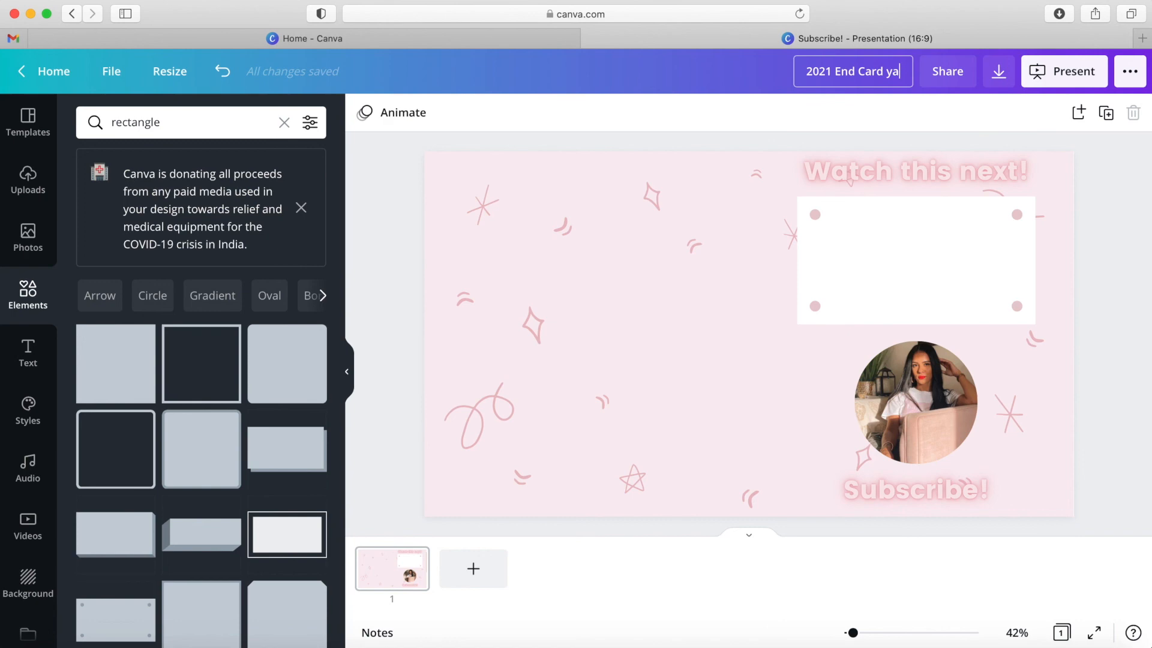
key("Return")
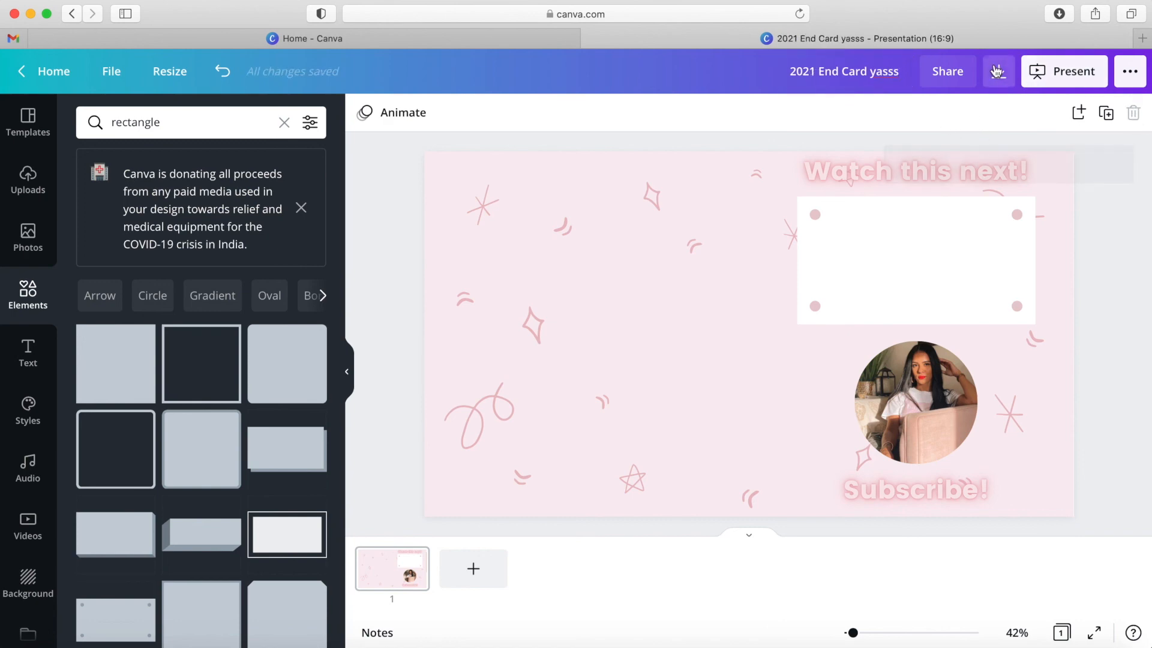
- Download the finished end card as a PNG image
left_click(997, 72)
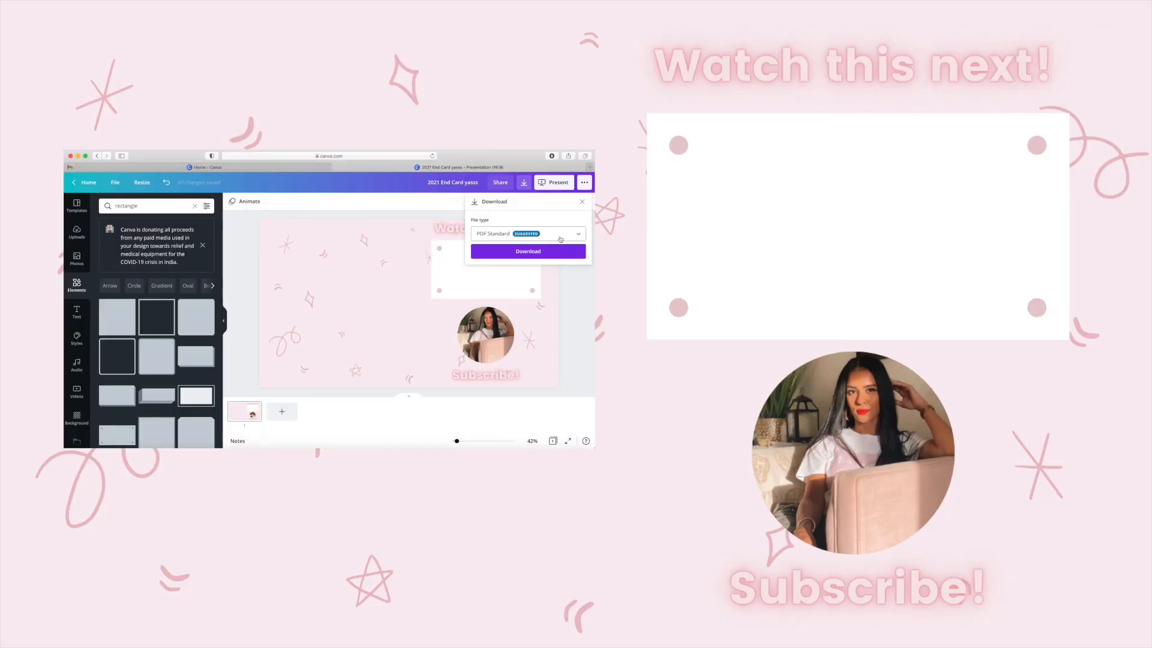
left_click(560, 239)
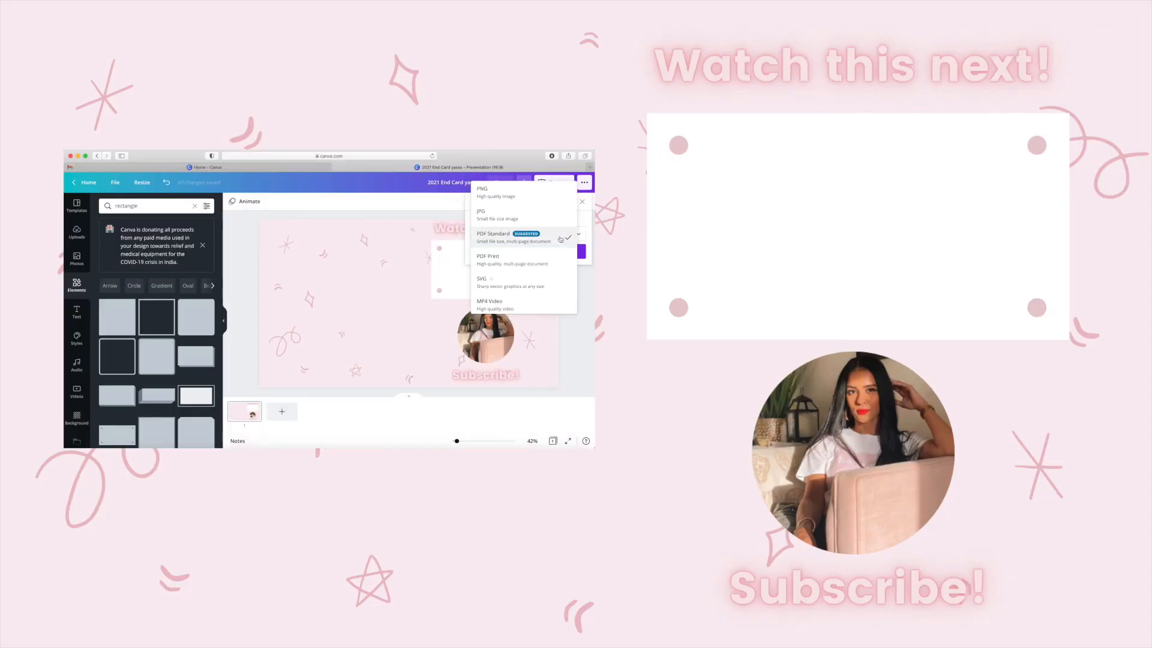
left_click(502, 192)
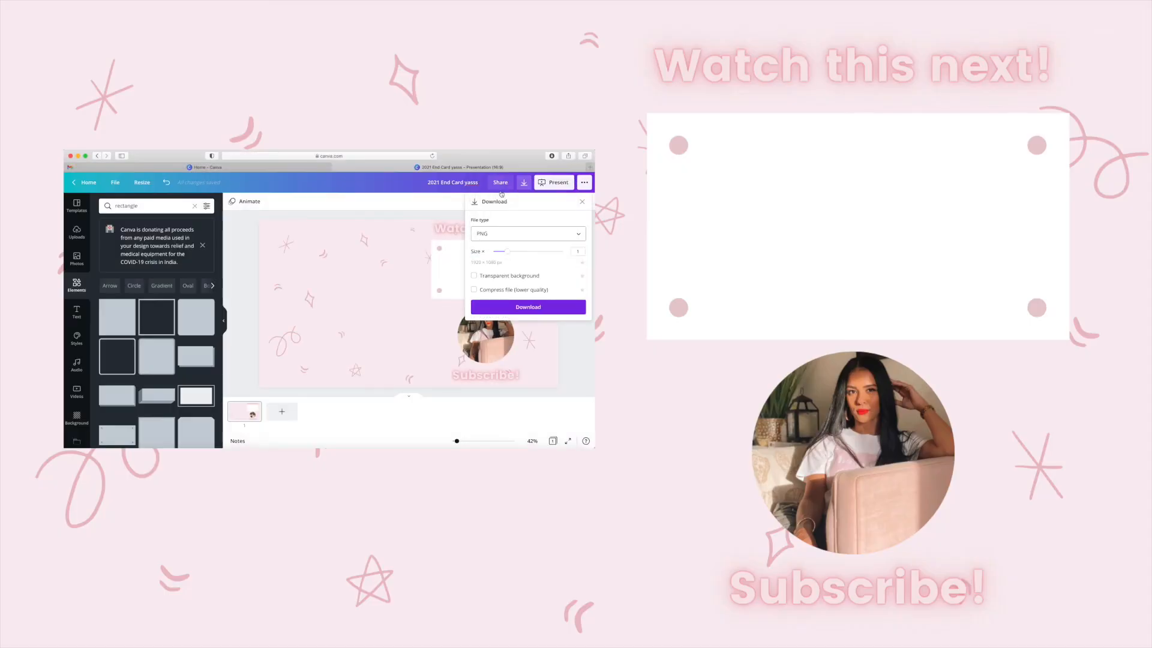
left_click(526, 308)
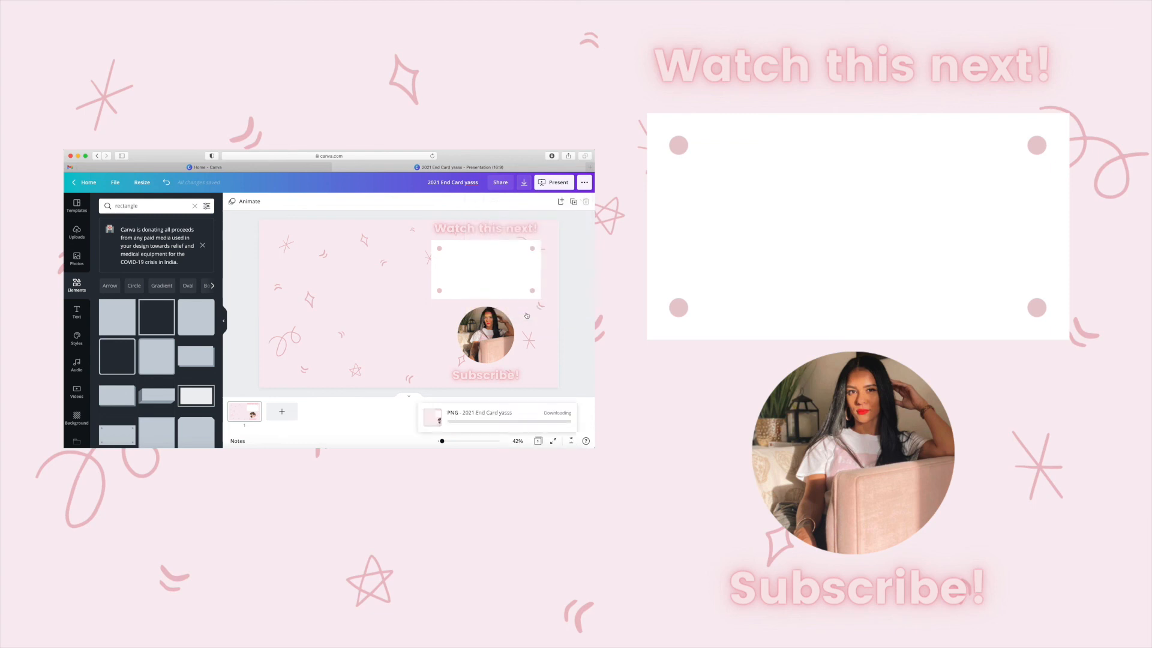